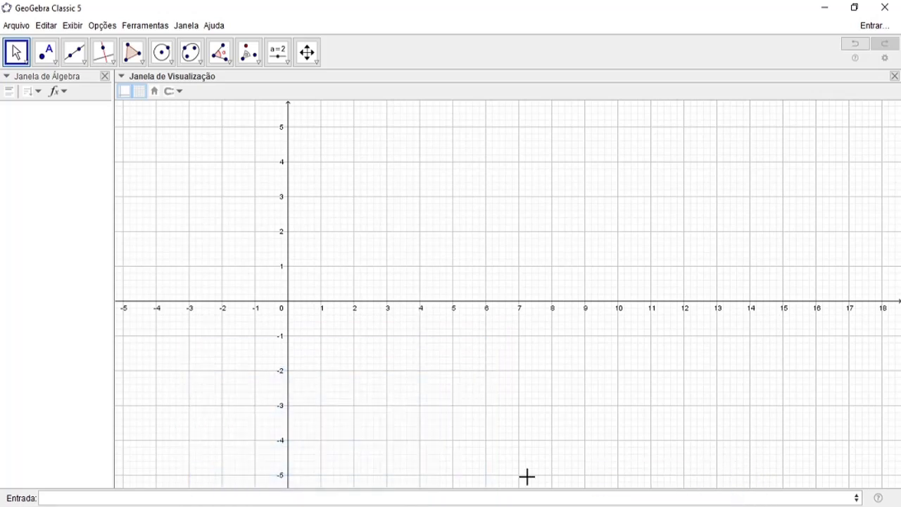
- Create a list with the command Sequência(20) and widen the Algebra view enough to show the whole list
click(538, 495)
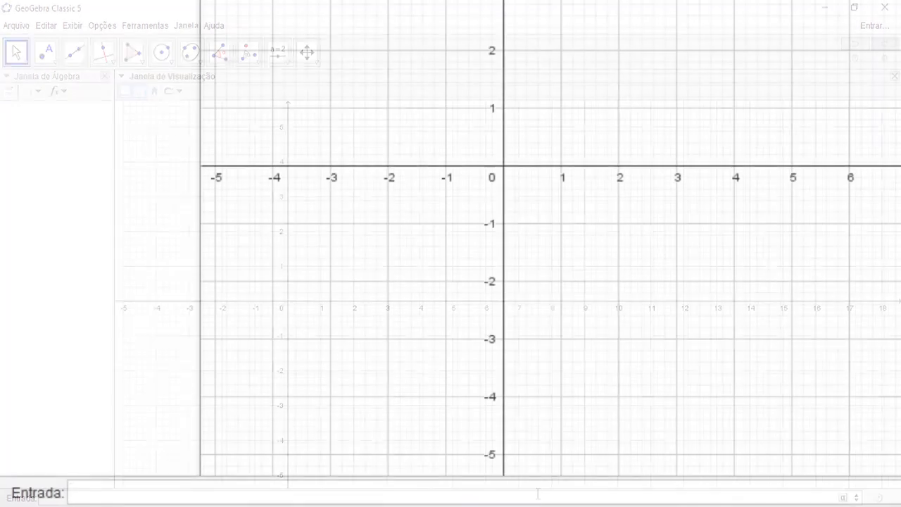
text(seq)
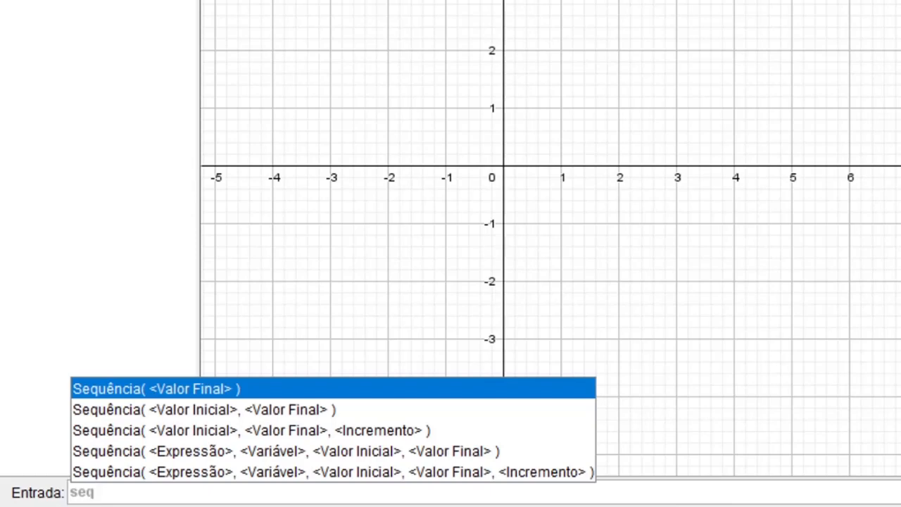
key(Return)
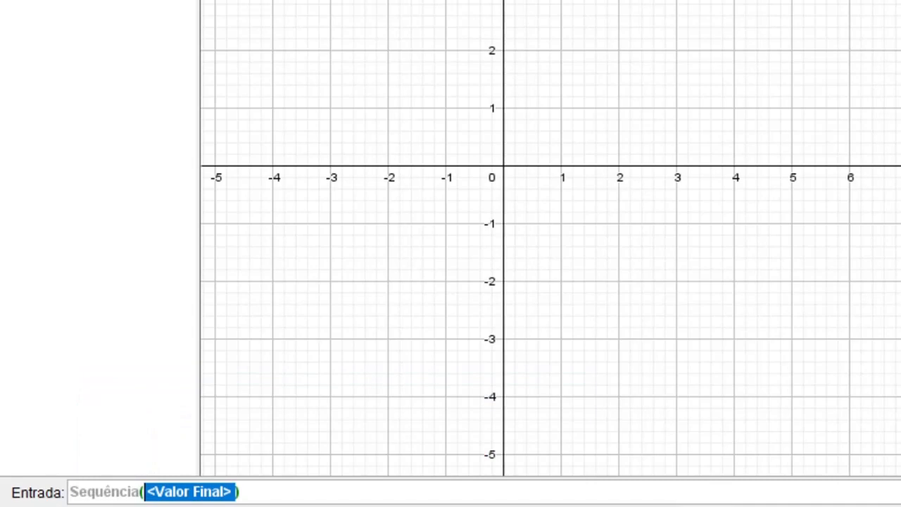
text(20)
key(Return)
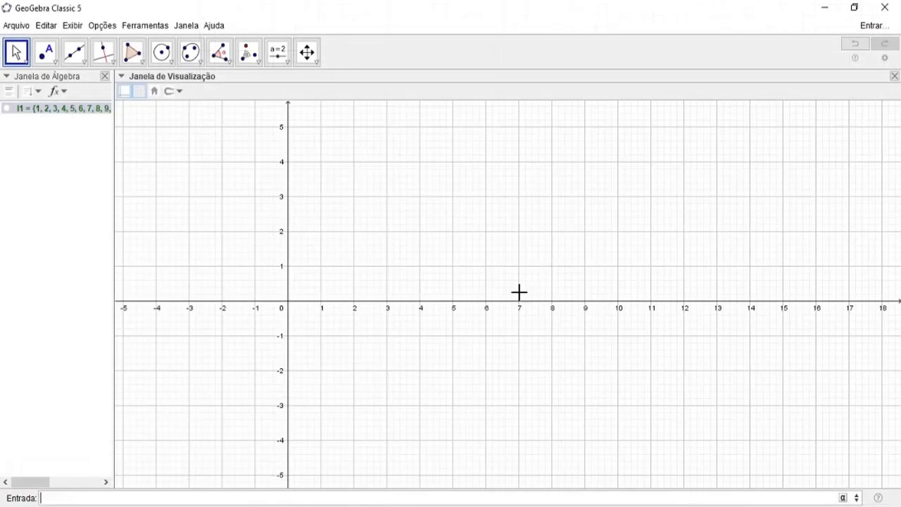
drag(114, 176, 320, 183)
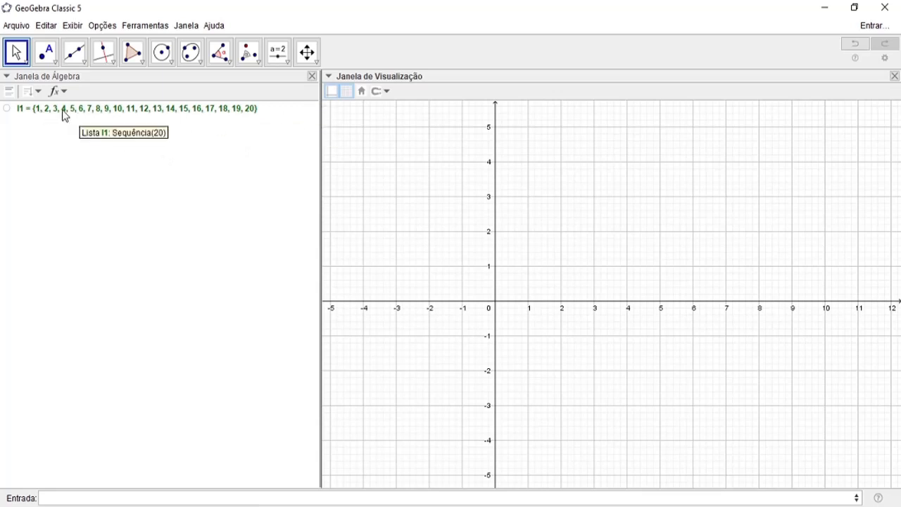
- Create a second list using the initial and final value syntax, Sequência(10, 20)
click(306, 492)
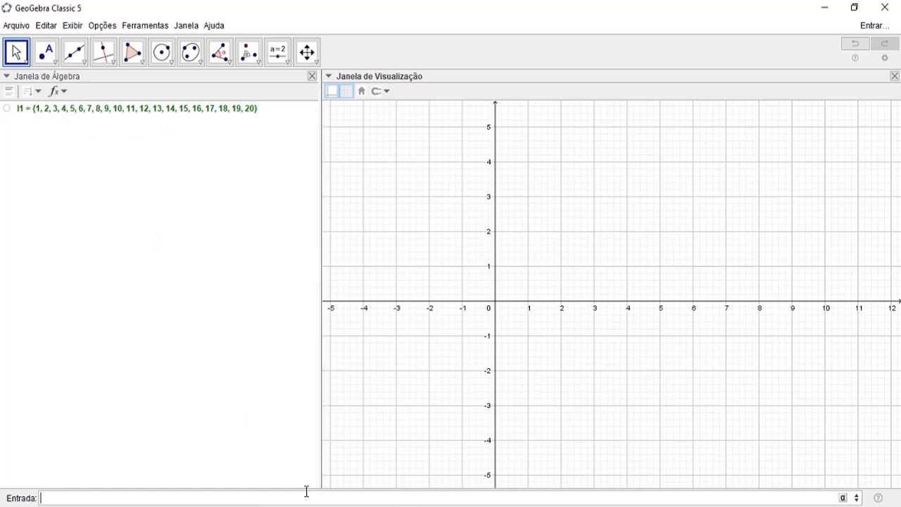
text(s)
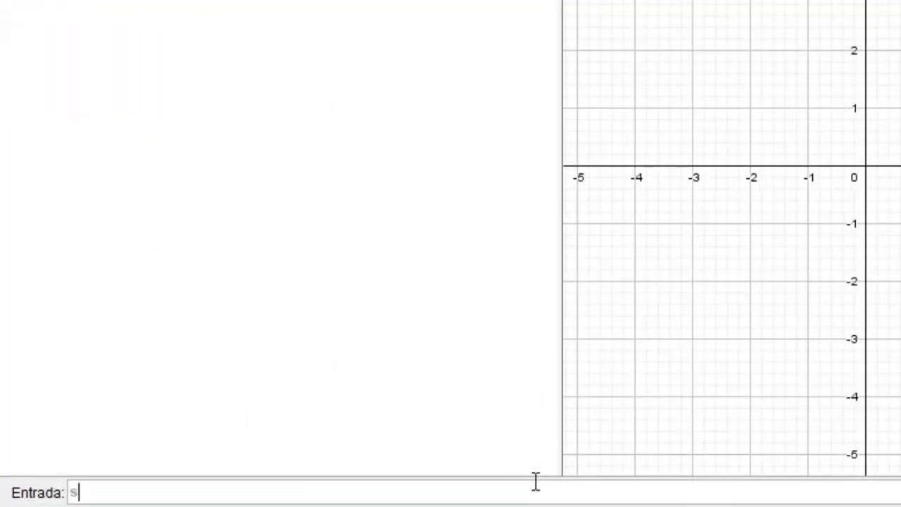
text(eque)
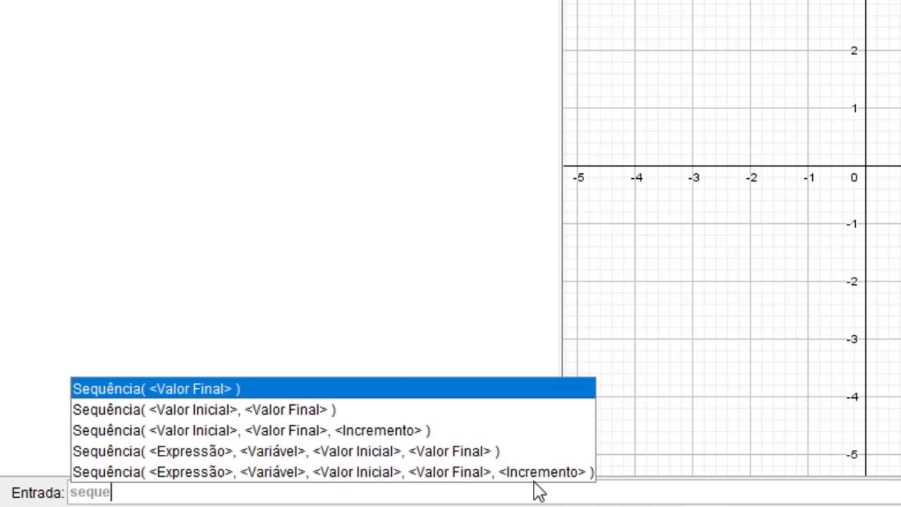
key(Down)
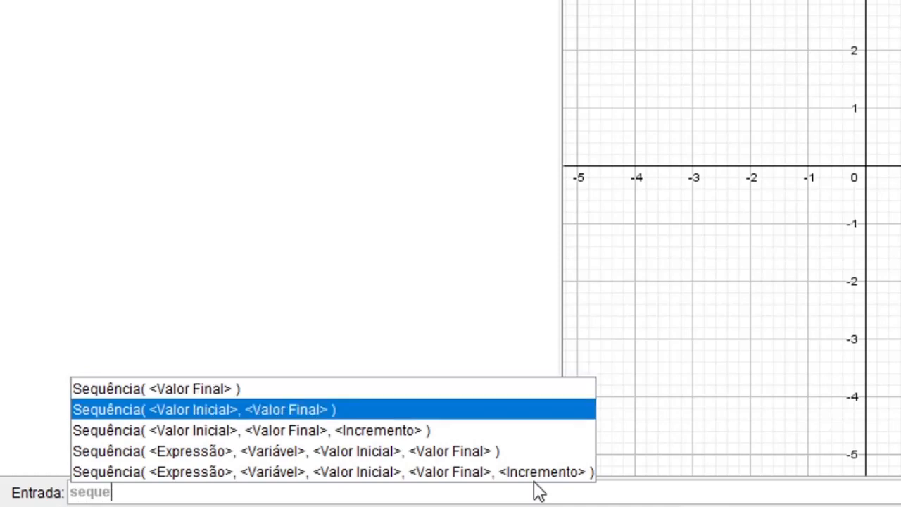
key(Return)
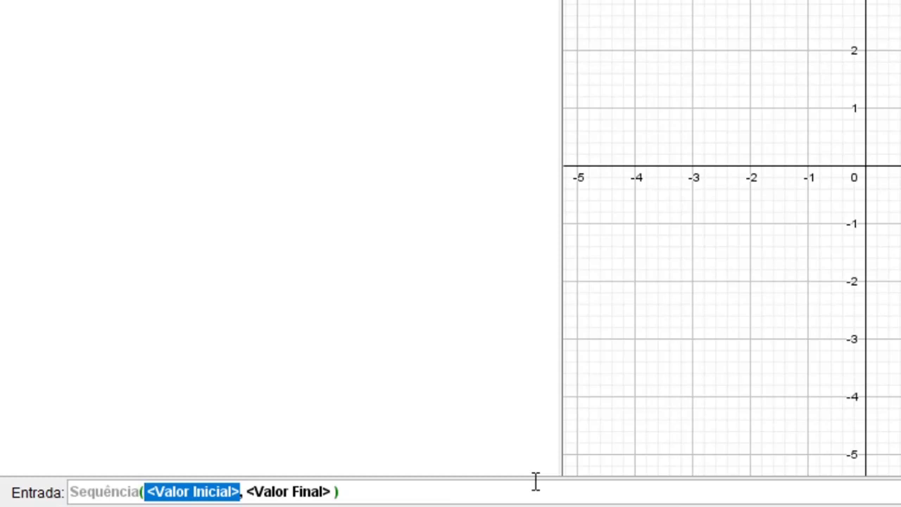
text(10)
key(Tab)
text(2)
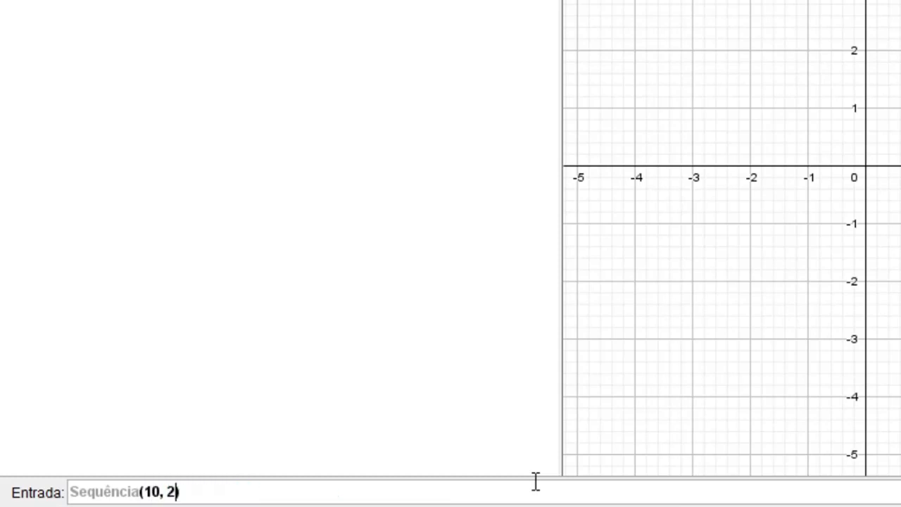
text(0)
key(Return)
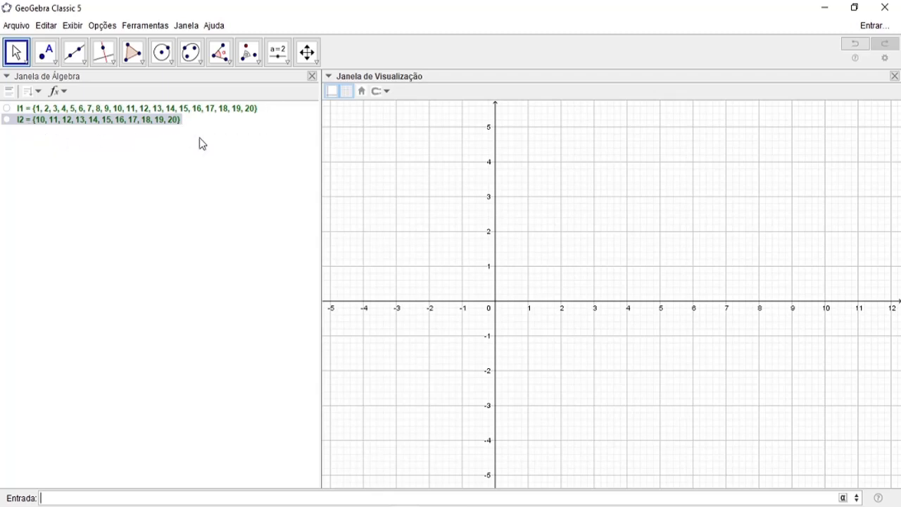
- Create a third list using the syntax with an increment, Sequência(10, 20, 0.5)
click(267, 500)
text(seque)
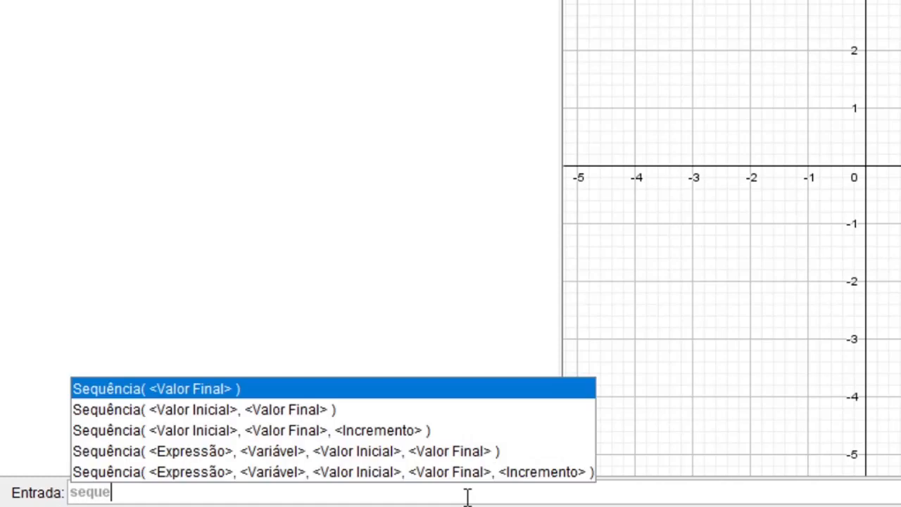
key(Down)
key(Down)
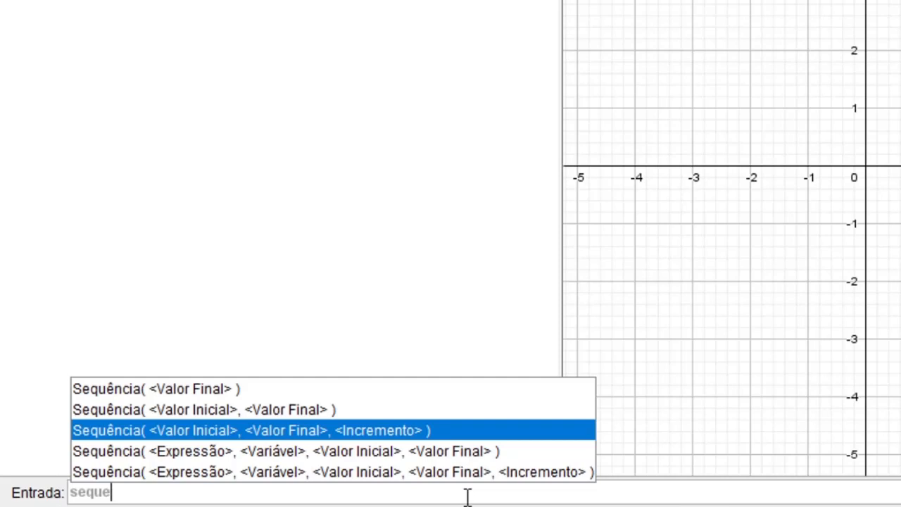
key(Return)
text(10)
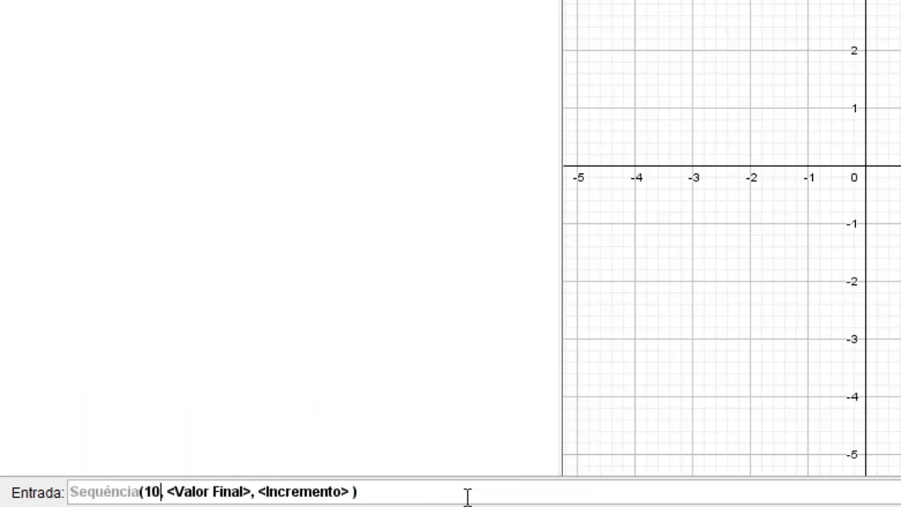
key(Tab)
text(20)
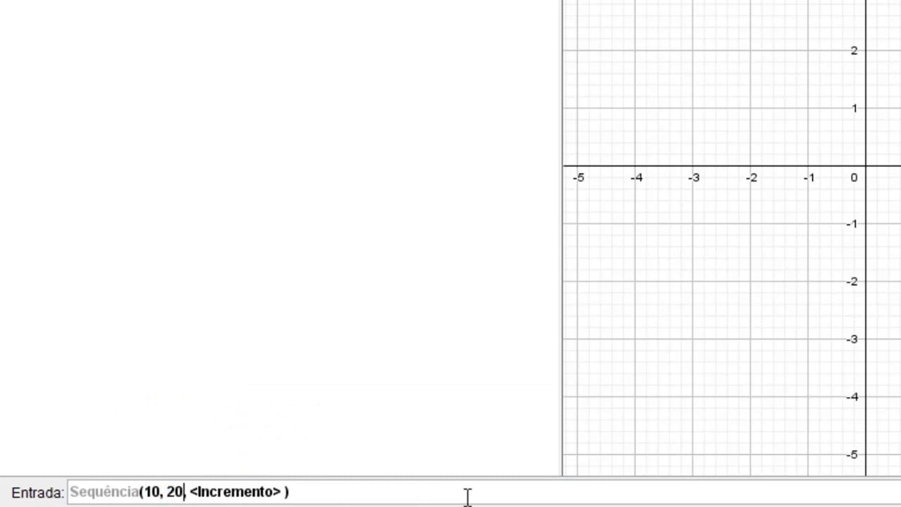
key(Tab)
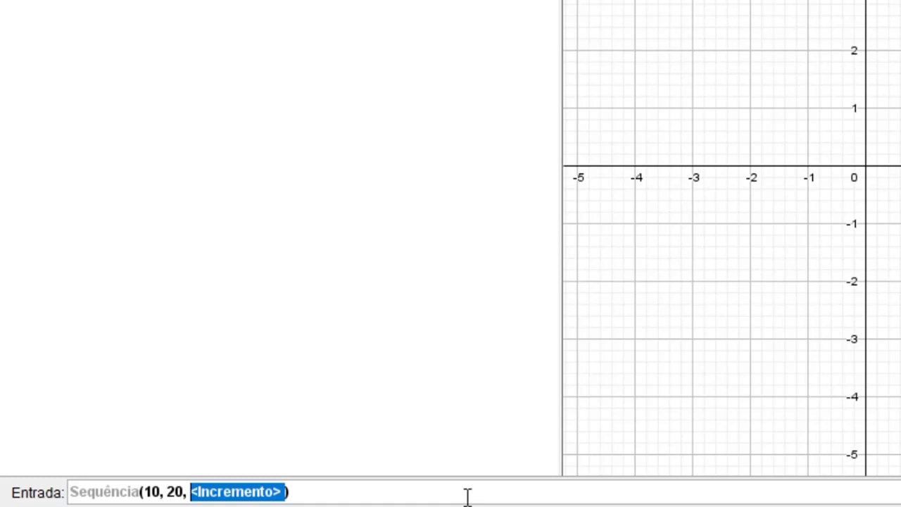
text(0.5)
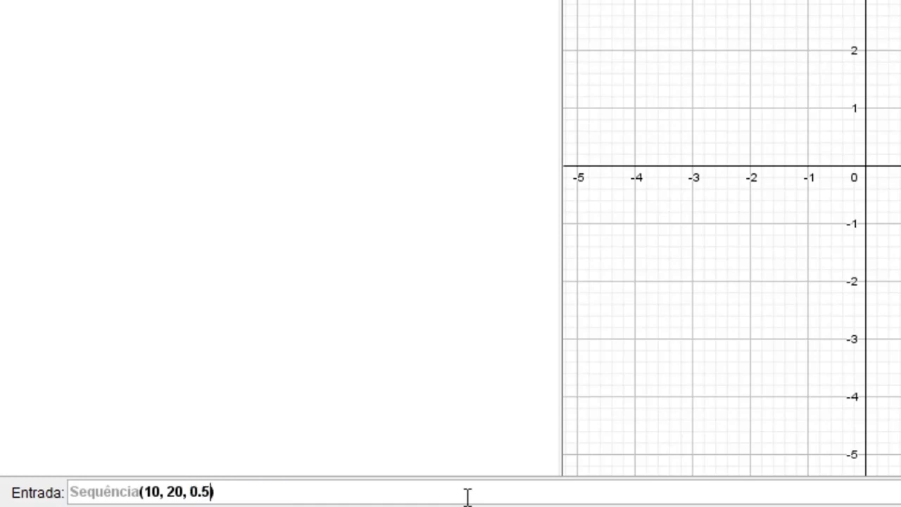
key(Return)
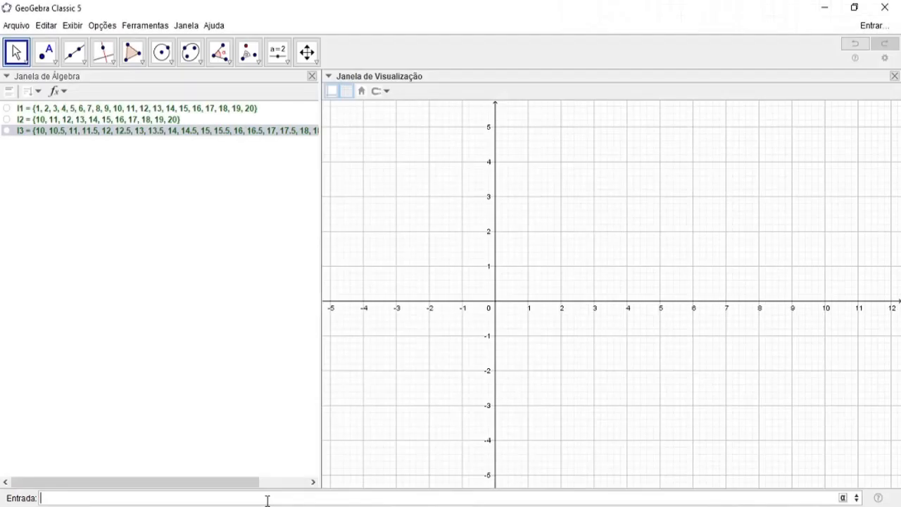
- Widen the Algebra view to examine all terms of the third list, and narrow it back to its former width
drag(321, 182, 458, 191)
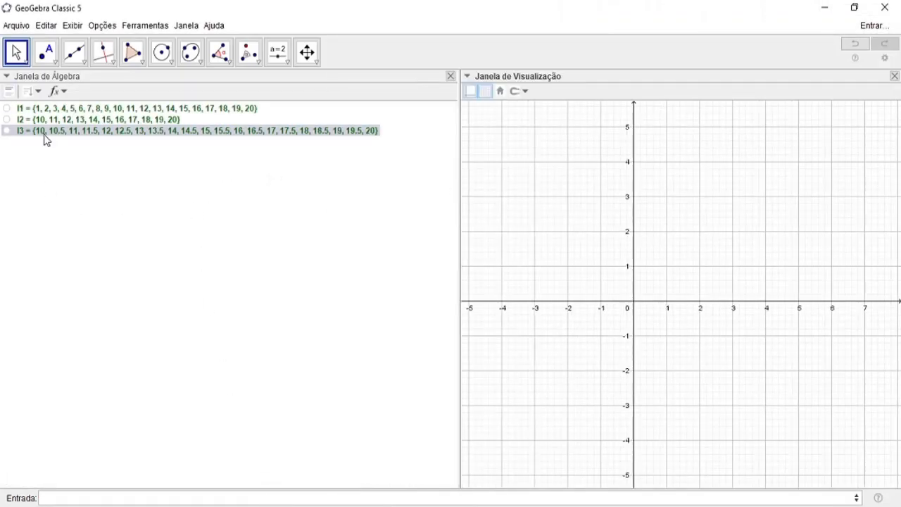
mouse_move(45, 141)
drag(461, 168, 323, 198)
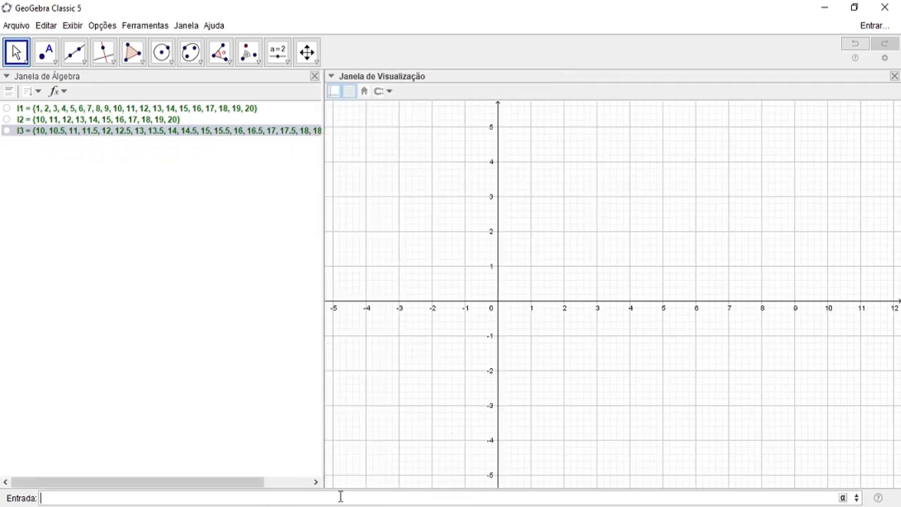
- Create a fourth list from an expression with variable i running from 0 to 10, Sequência(2*i+1, i, 0, 10)
text(seque)
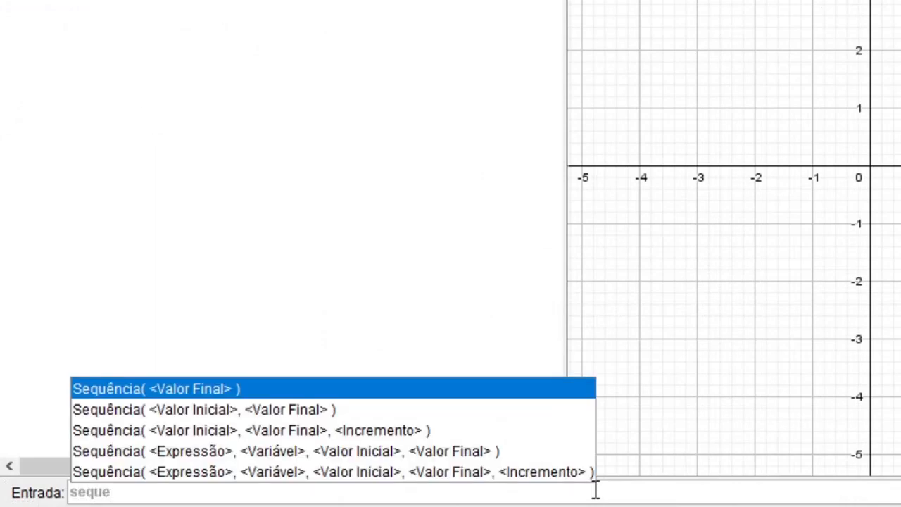
key(Down)
key(Down)
key(Down)
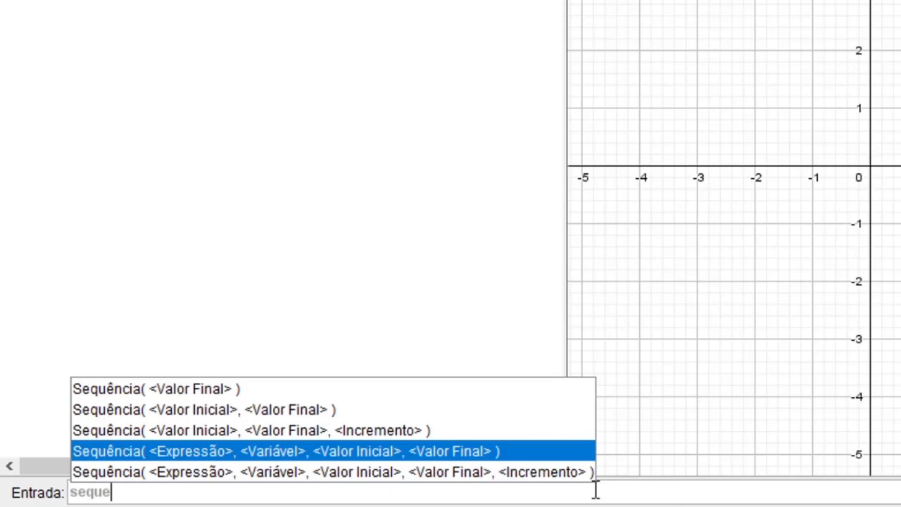
key(Return)
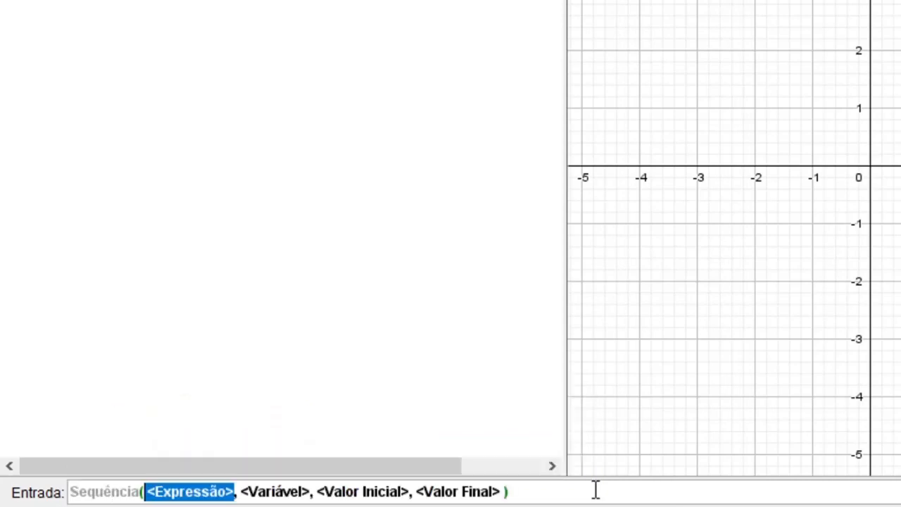
text(2*i)
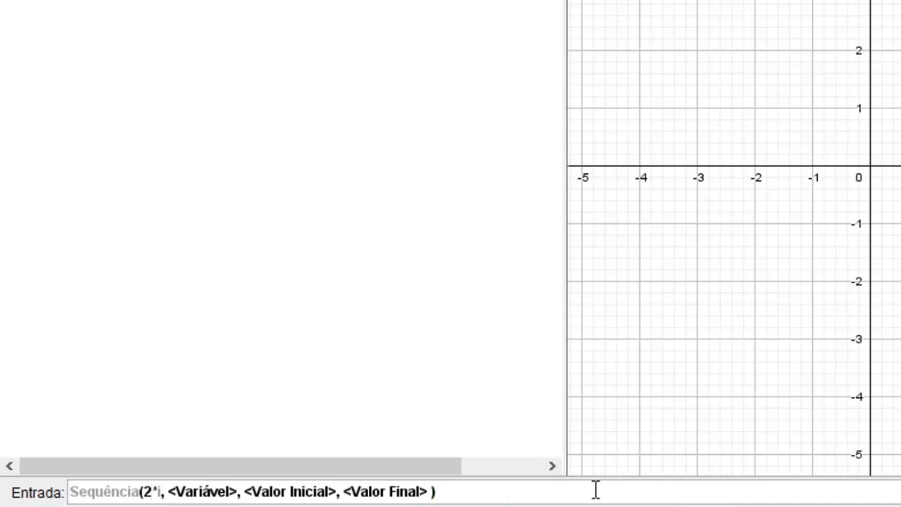
text(+1)
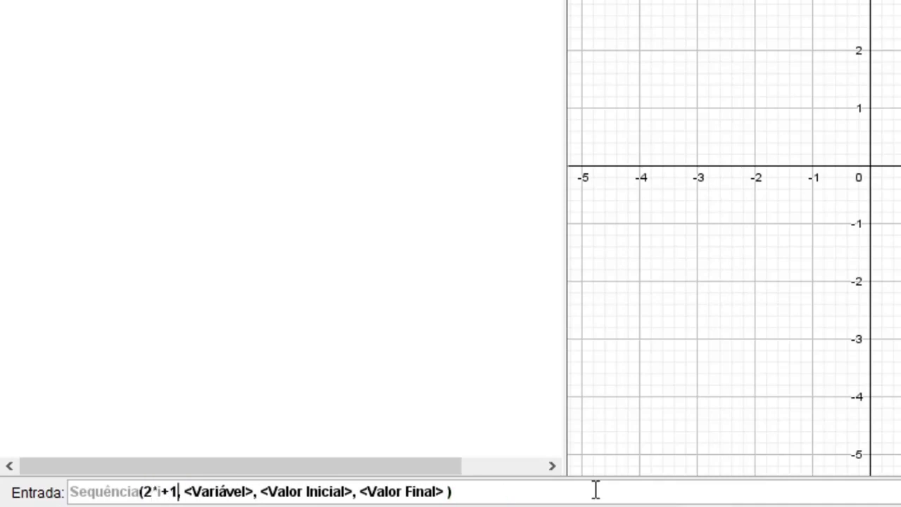
key(Tab)
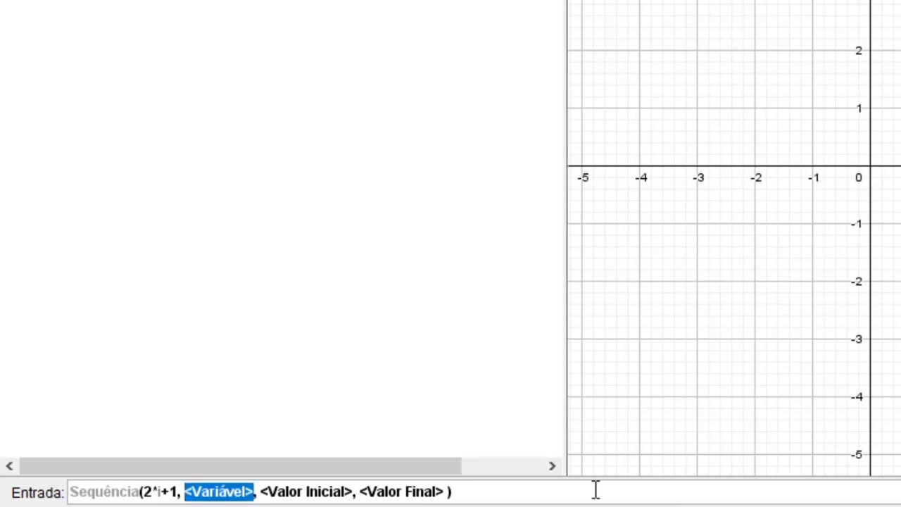
text(i)
key(Tab)
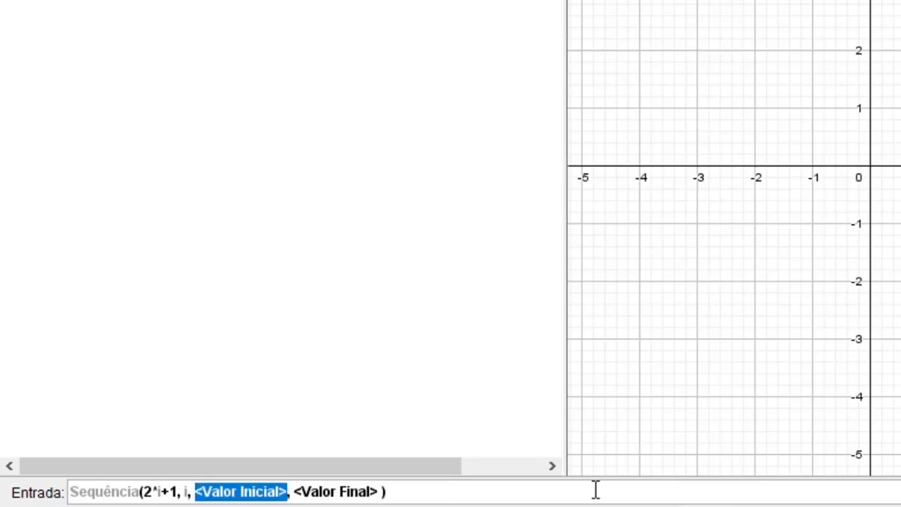
text(0)
key(Tab)
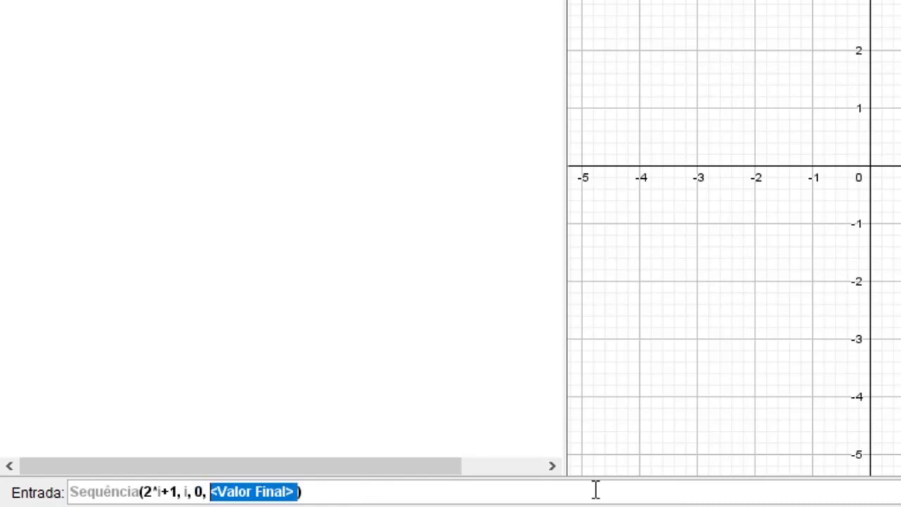
text(10)
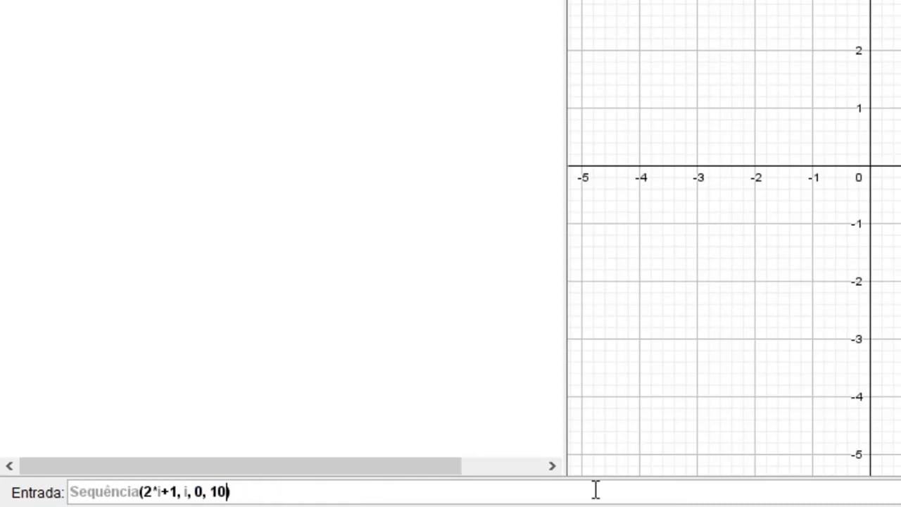
key(Return)
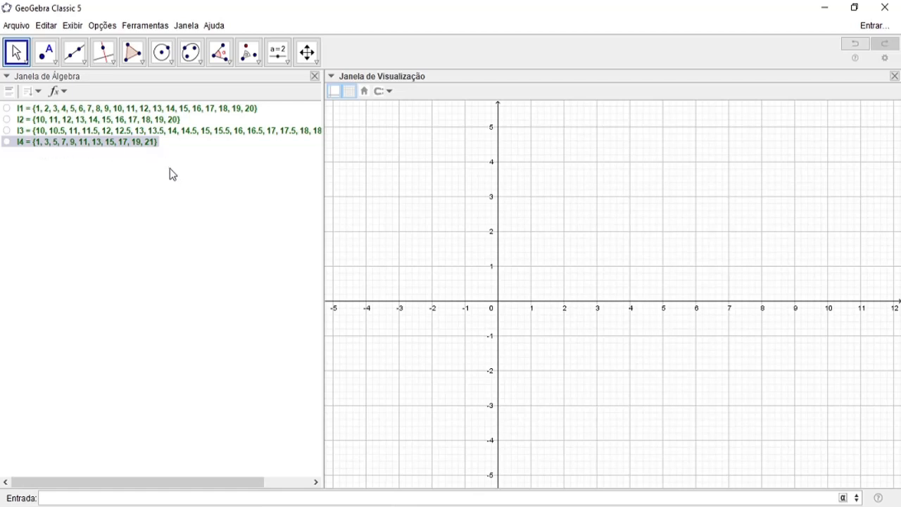
mouse_move(149, 145)
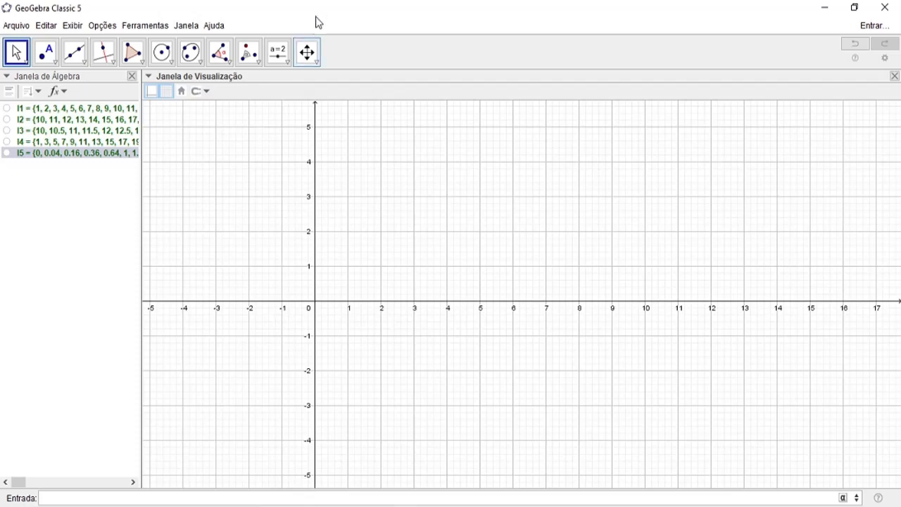
- Create a number slider named N in the graphics view, ranging from 1 to 50 with an increment of 1
click(287, 65)
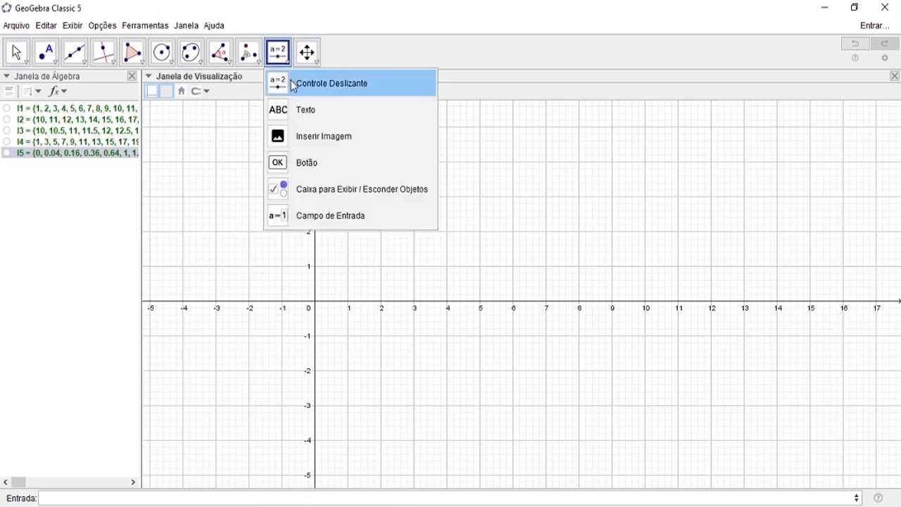
click(294, 85)
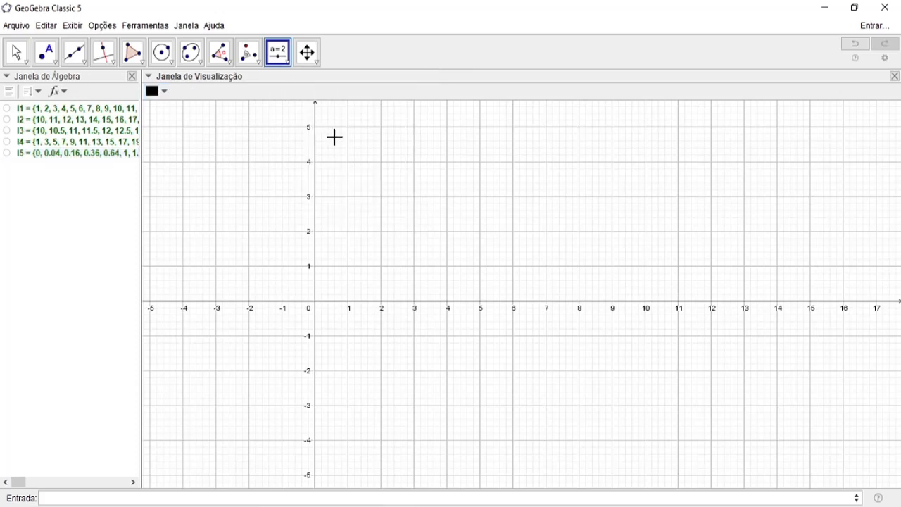
click(334, 137)
text(N)
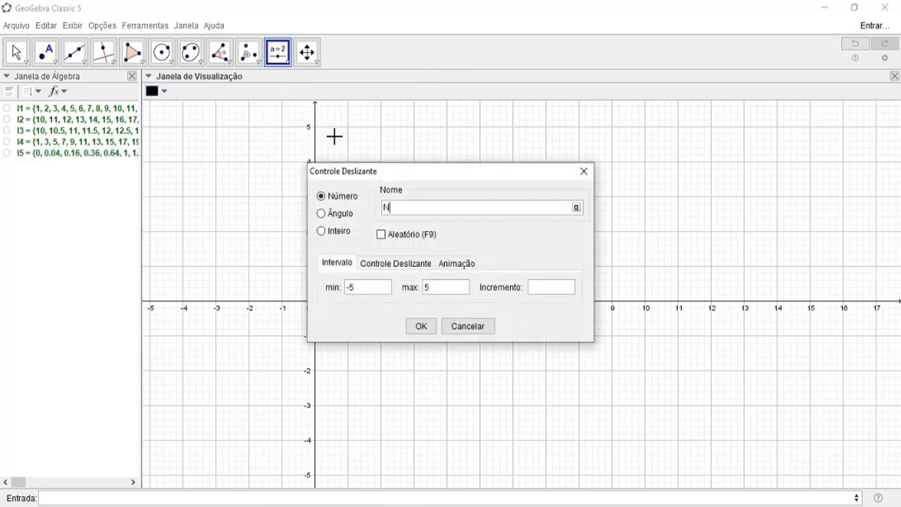
click(378, 288)
key(BackSpace)
key(BackSpace)
text(1)
click(444, 296)
key(BackSpace)
text(50)
click(551, 289)
text(1)
click(423, 327)
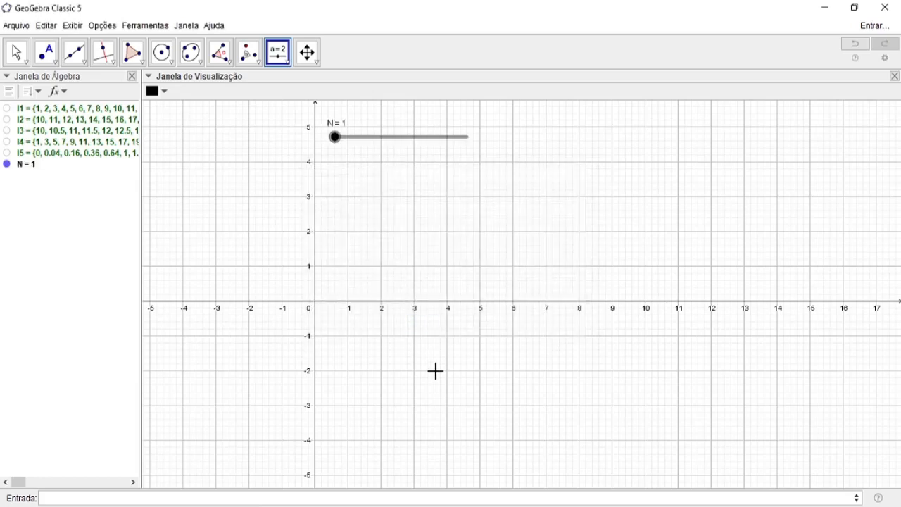
- Create a list from an expression whose final value is the slider N, Sequência(2*i+1, i, 0, N)
click(454, 499)
text(seque)
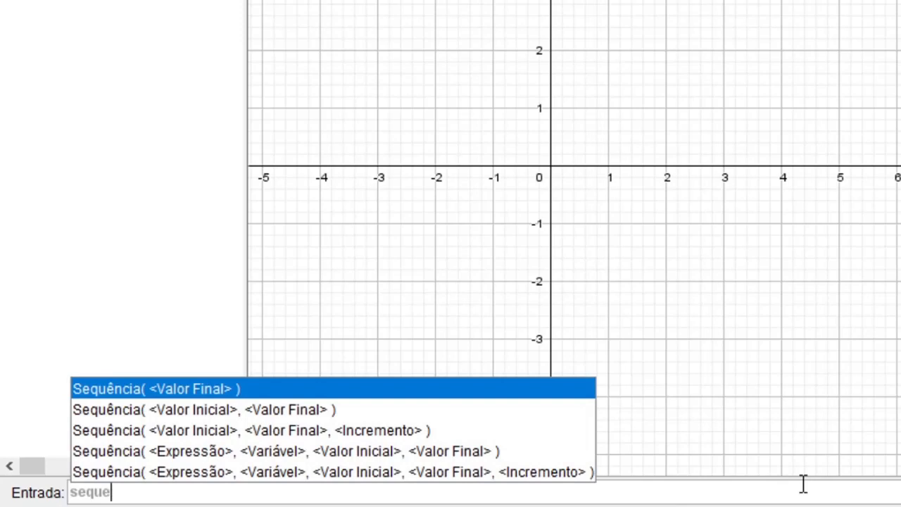
key(Down)
key(Down)
key(Down)
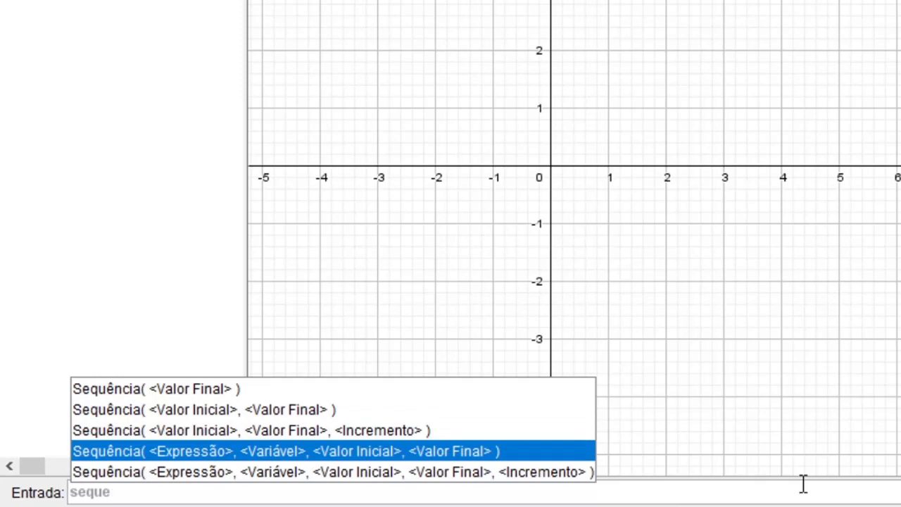
key(Return)
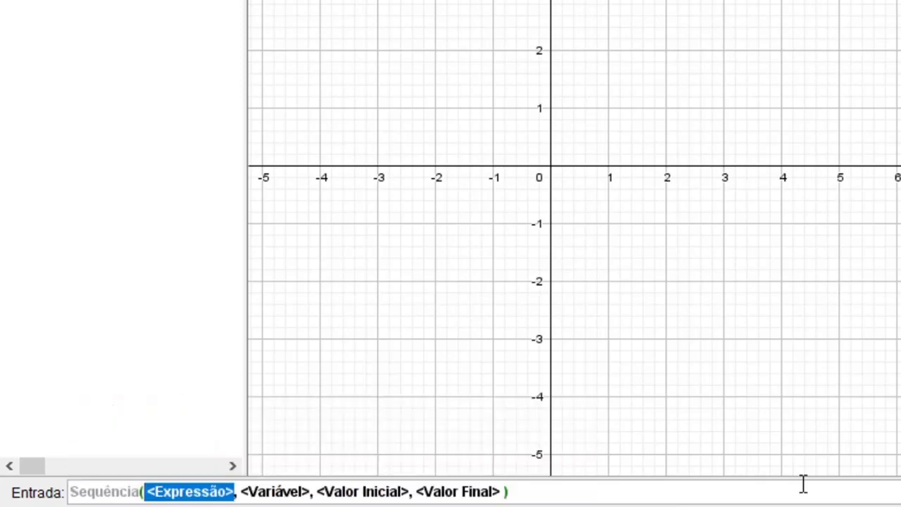
text(2)
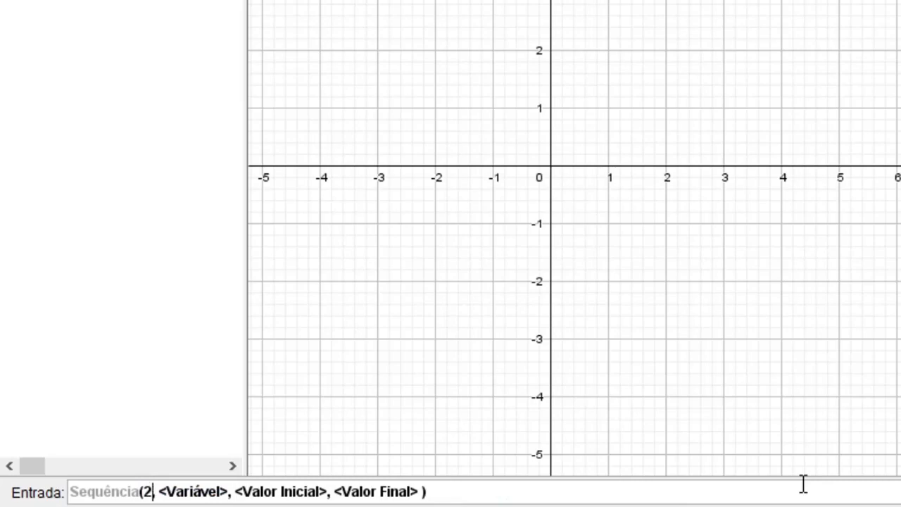
text(*i+1)
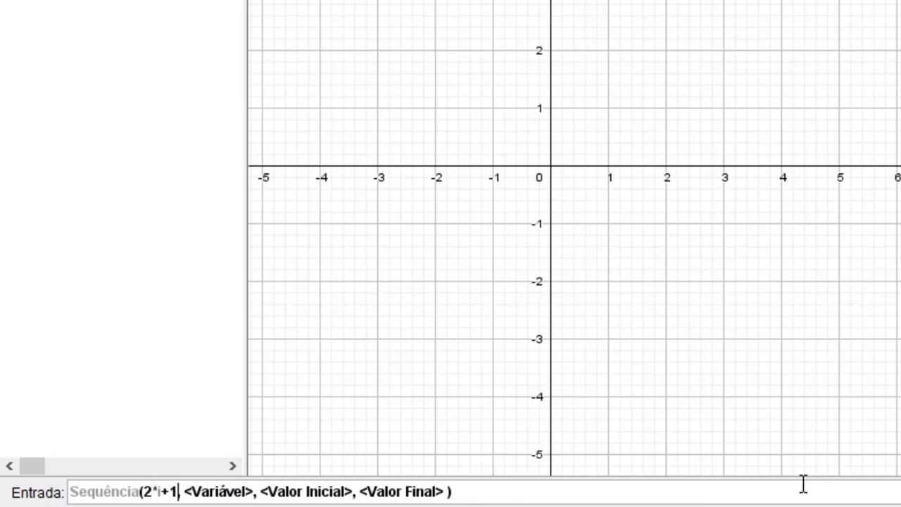
key(Tab)
text(i)
key(Tab)
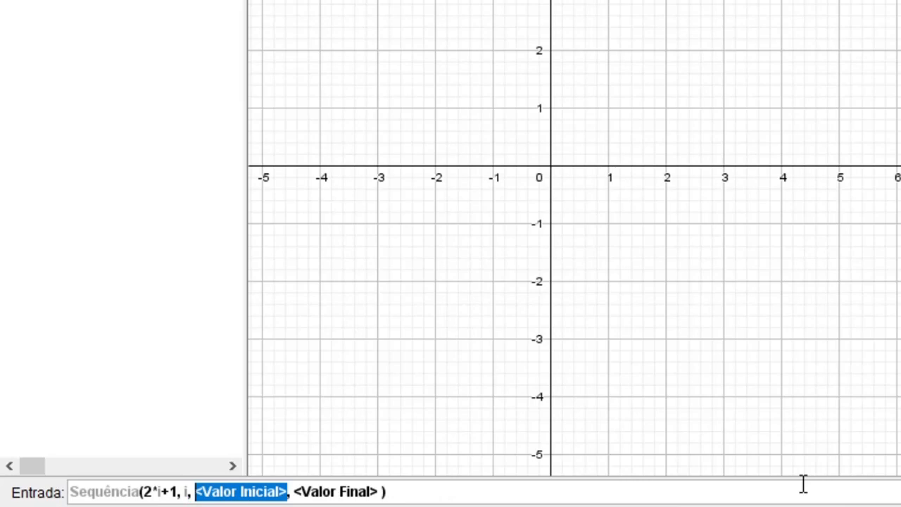
text(0)
key(Tab)
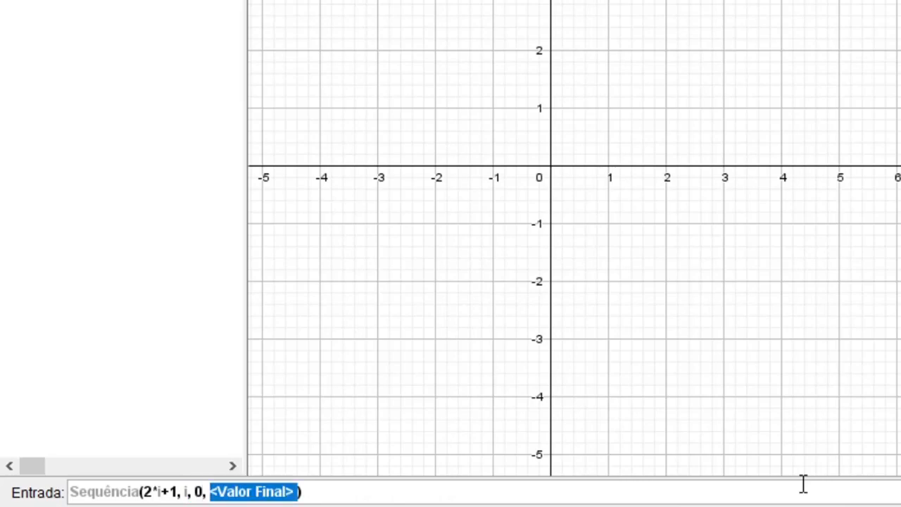
text(N)
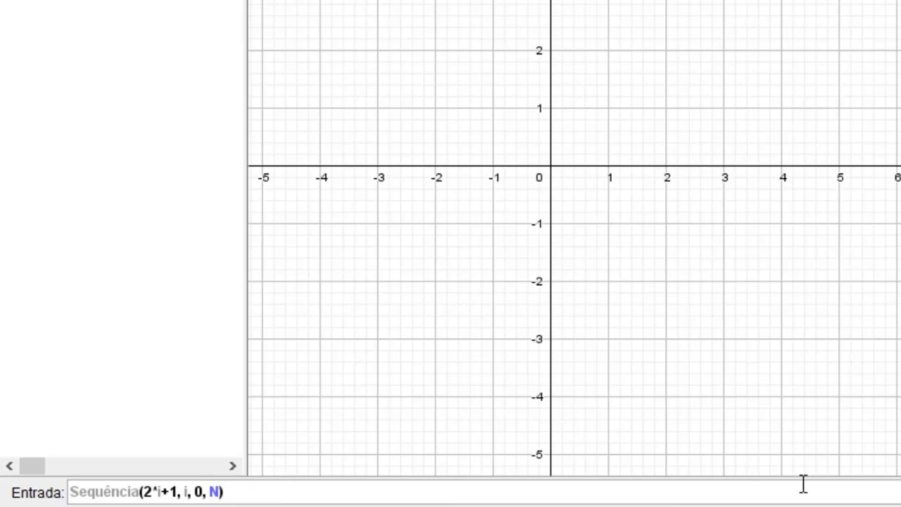
key(Return)
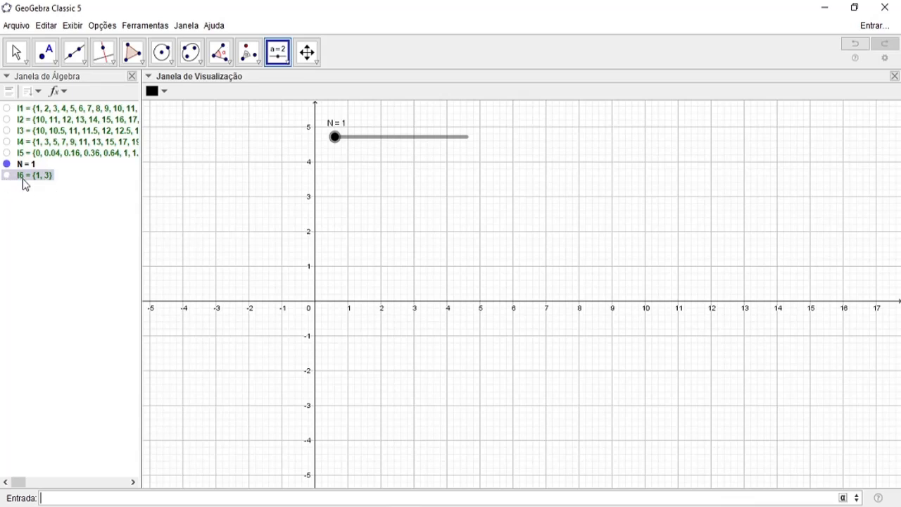
mouse_move(25, 184)
click(37, 93)
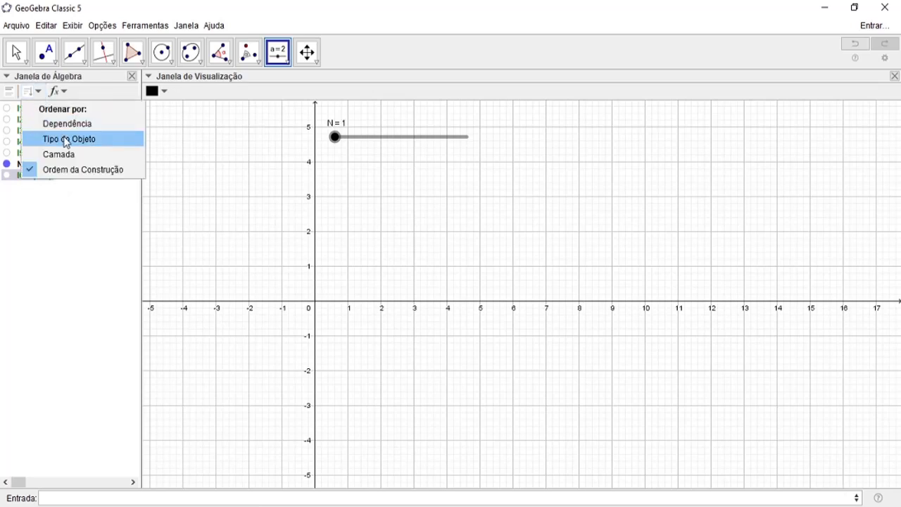
click(238, 157)
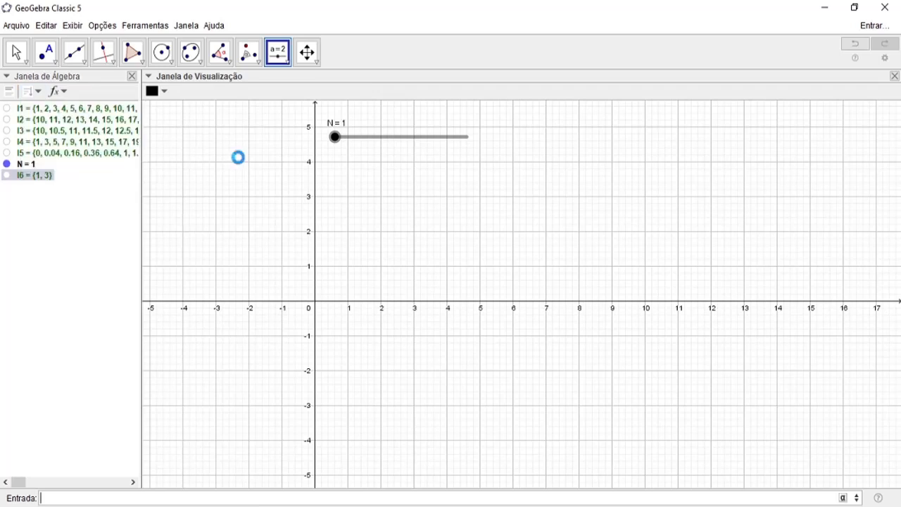
click(583, 171)
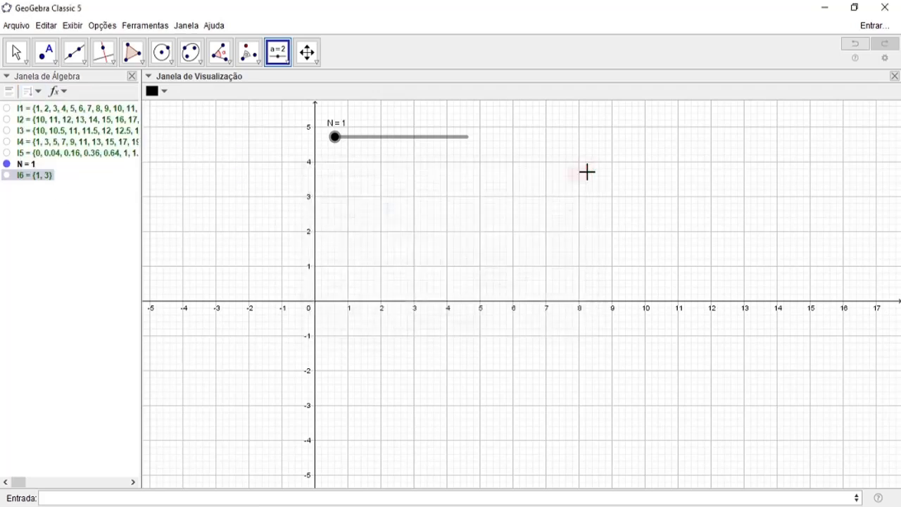
- Switch to the Move tool and sort the Algebra view by object type (Tipo do Objeto)
click(15, 53)
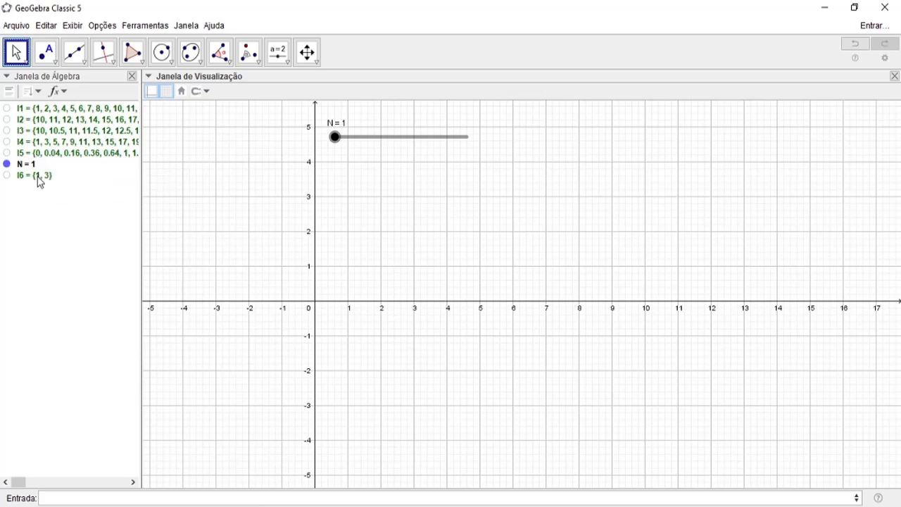
click(38, 91)
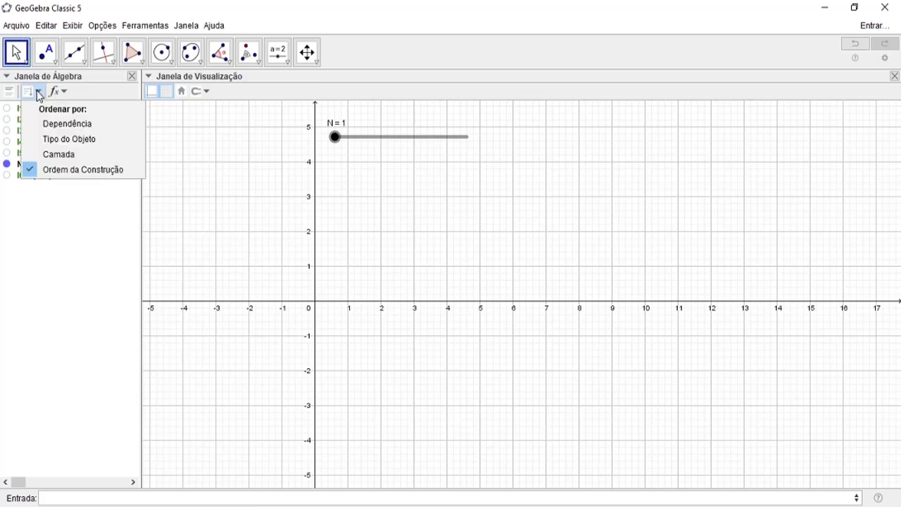
click(85, 139)
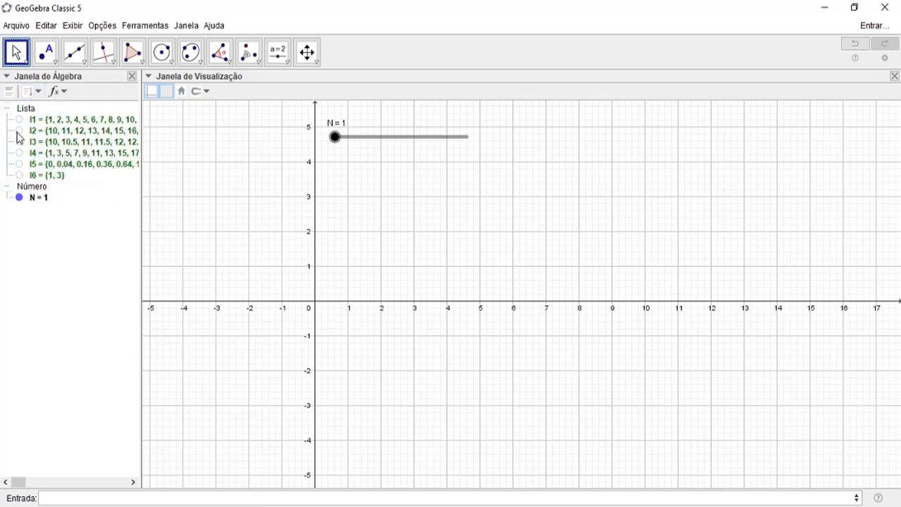
- Collapse and re-expand the Lista and Número groups in the Algebra view
click(7, 109)
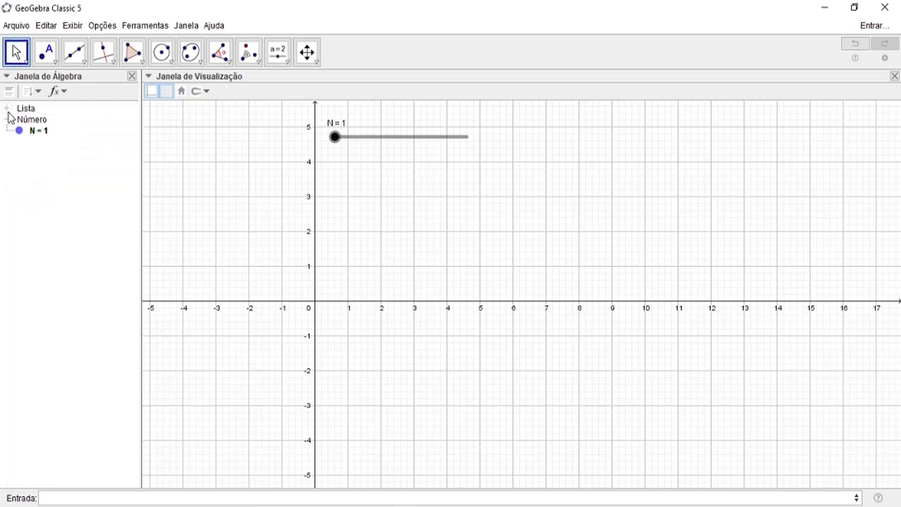
click(7, 110)
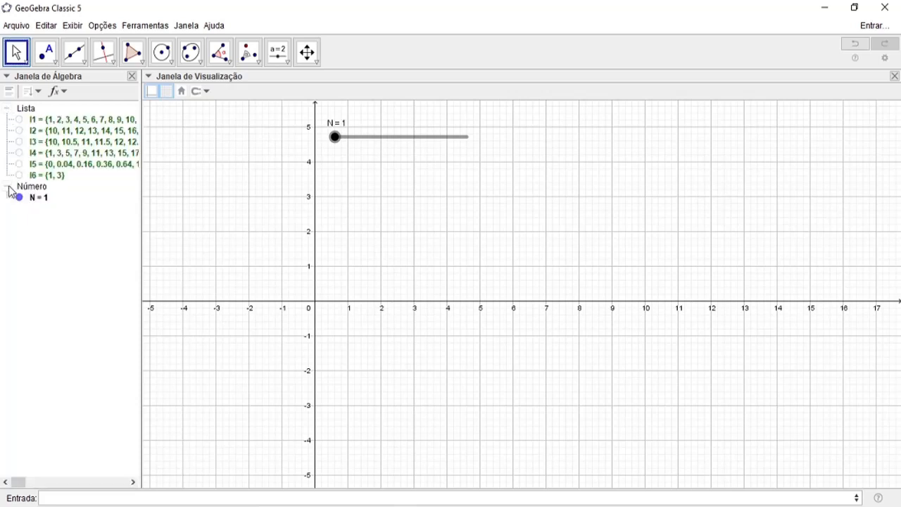
click(7, 187)
click(8, 187)
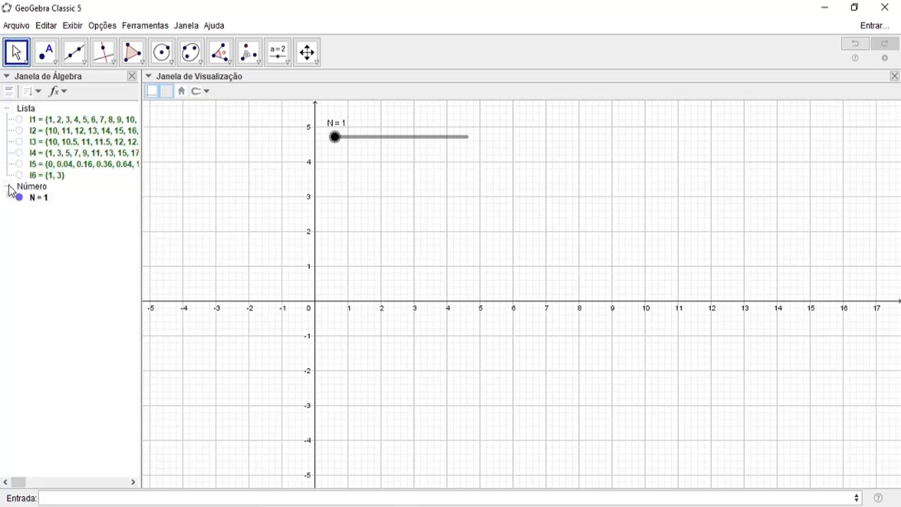
- Increase slider N to 2 and further, checking the terms of the list that depends on it
click(62, 177)
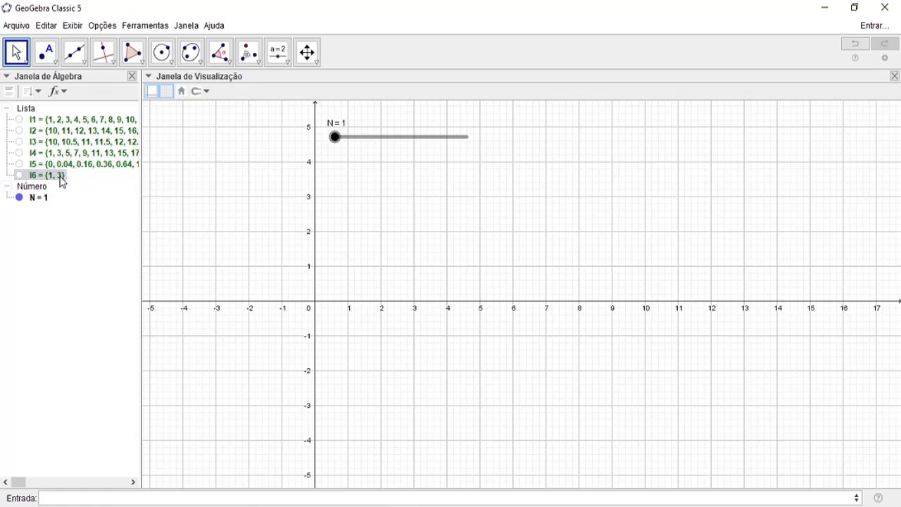
click(338, 141)
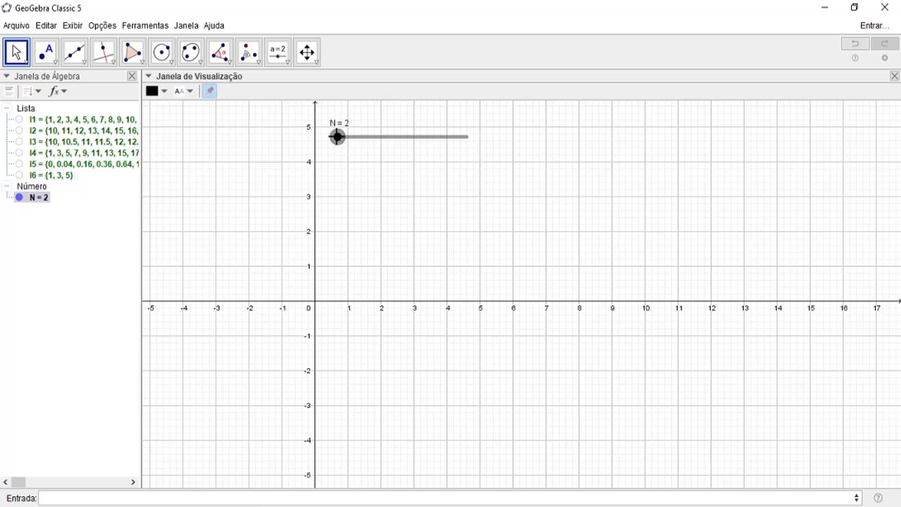
click(62, 179)
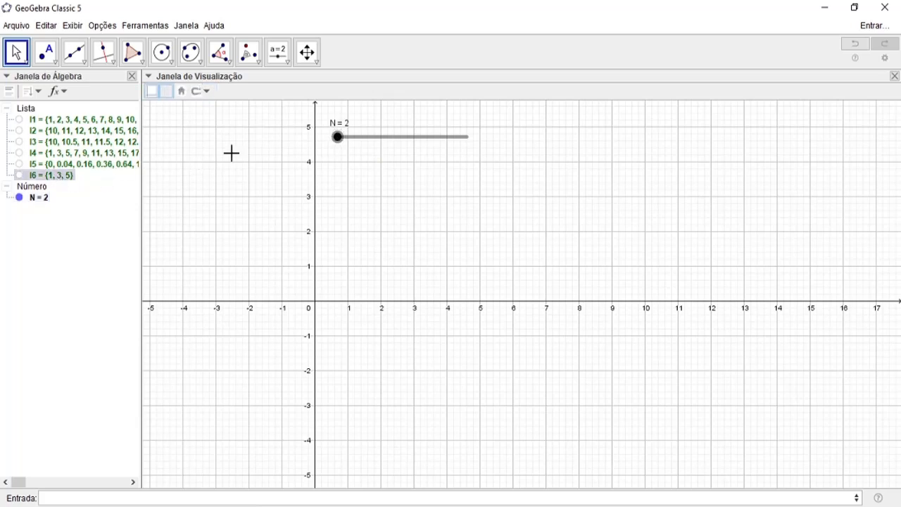
click(340, 145)
mouse_move(342, 145)
mouse_down()
mouse_move(396, 145)
mouse_move(347, 147)
mouse_up()
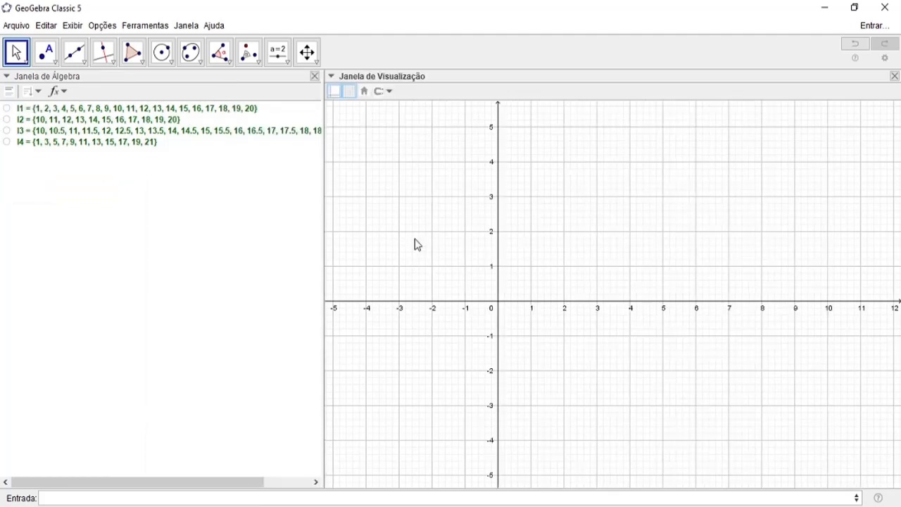
- Create a list from an expression with an increment, Sequência(i^2, i, 0, 10, 0.2), and resize the Algebra view to check its terms
click(471, 498)
text(sequ)
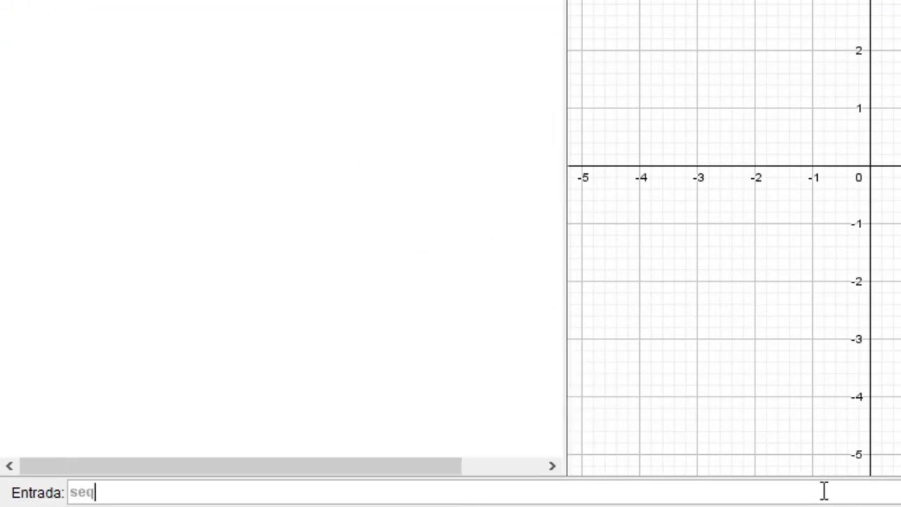
key(Down)
key(Down)
key(Down)
key(Down)
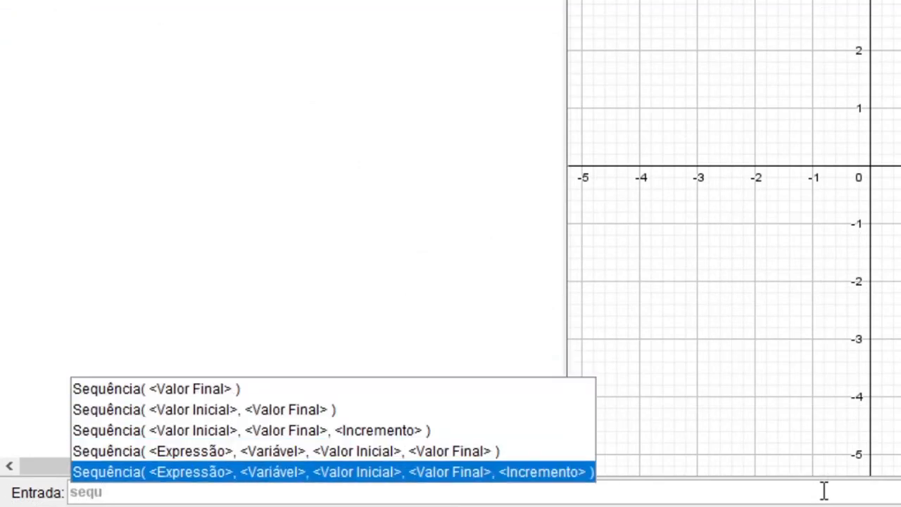
key(Return)
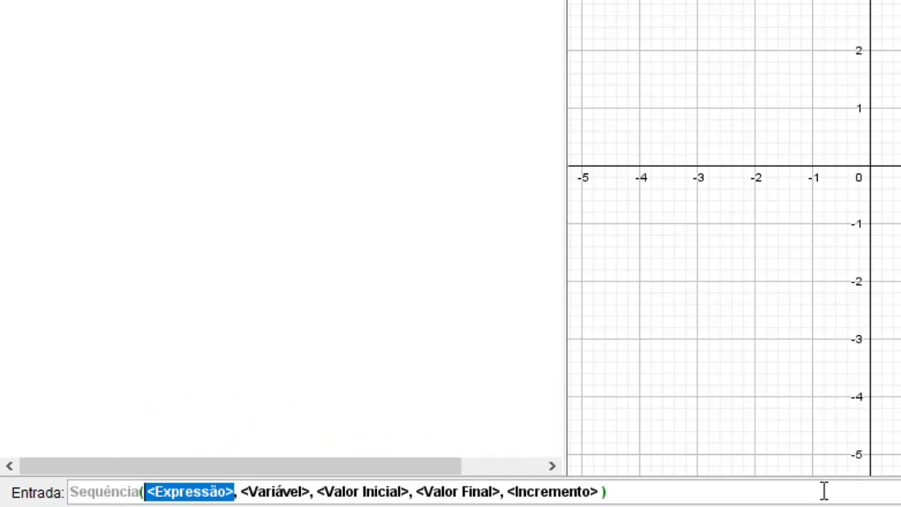
text(i^2)
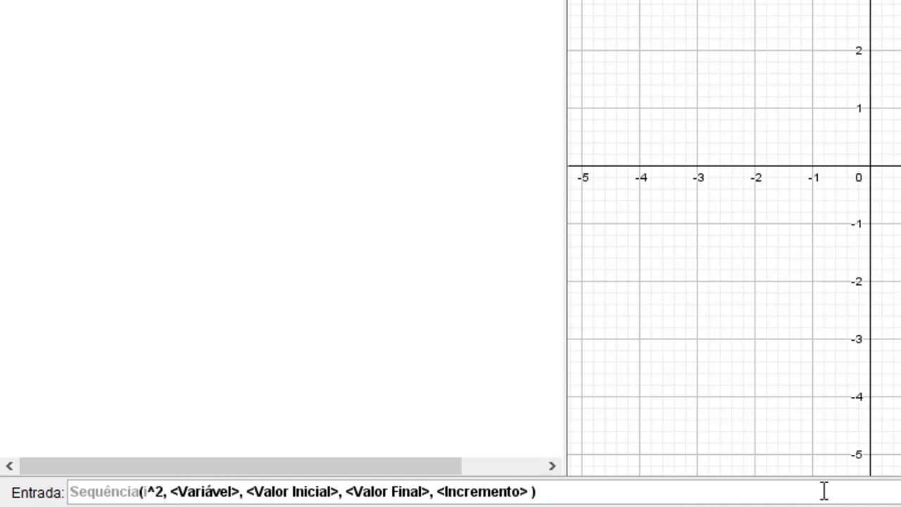
key(Tab)
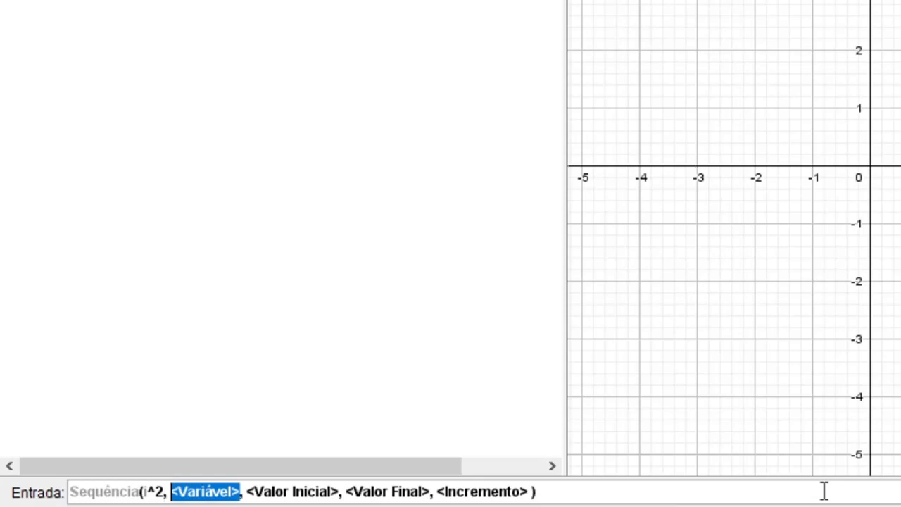
text(i)
key(Tab)
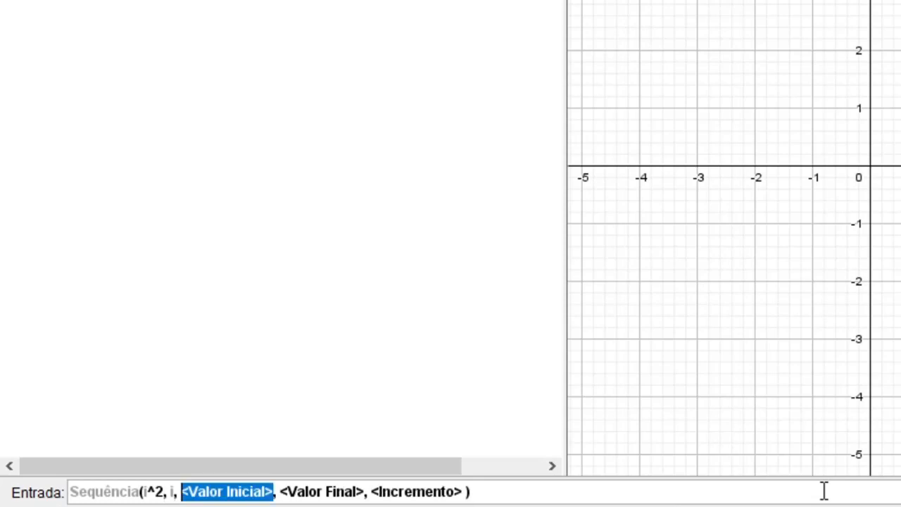
text(0)
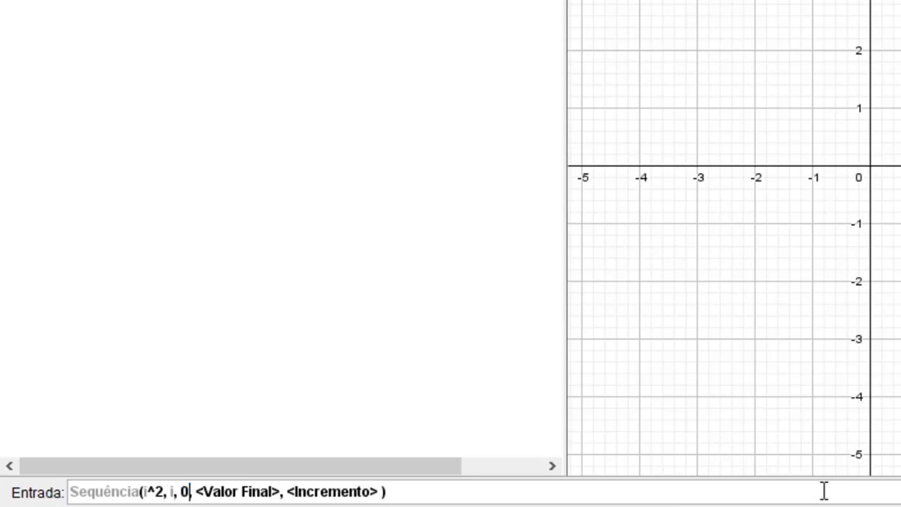
key(Tab)
text(10)
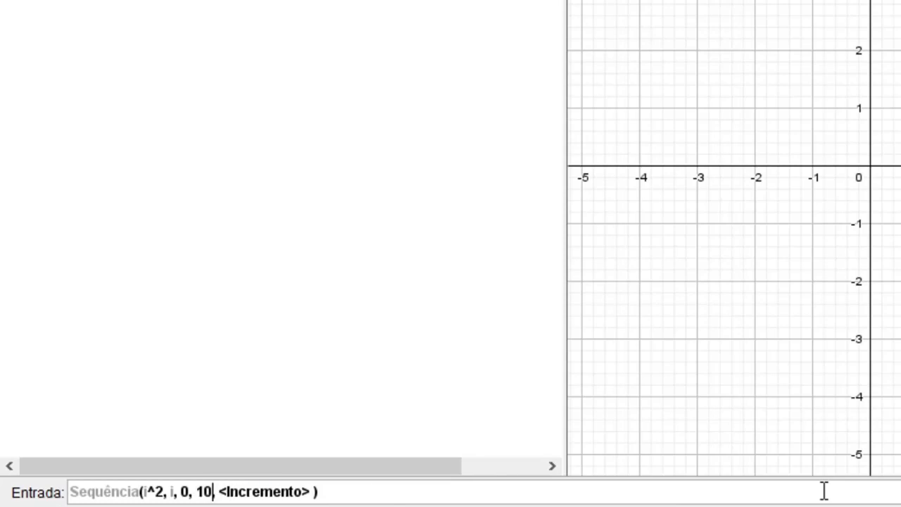
key(Tab)
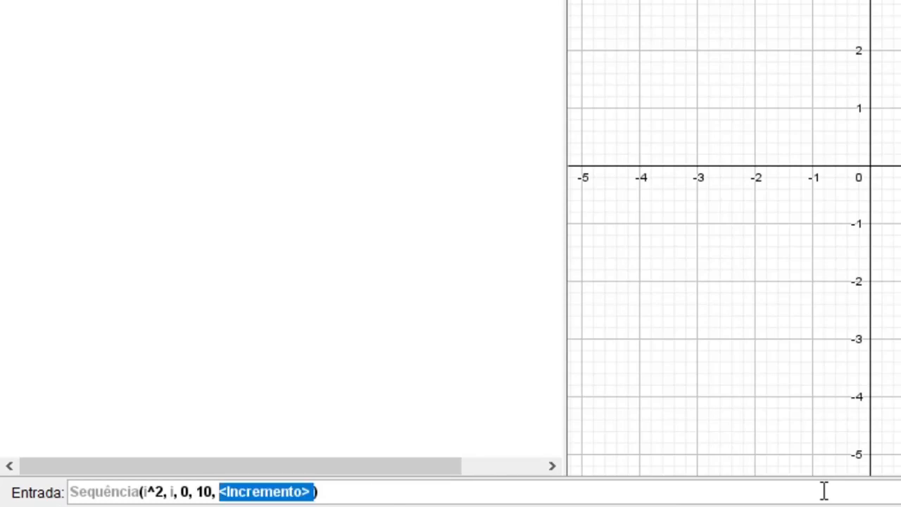
text(0.2)
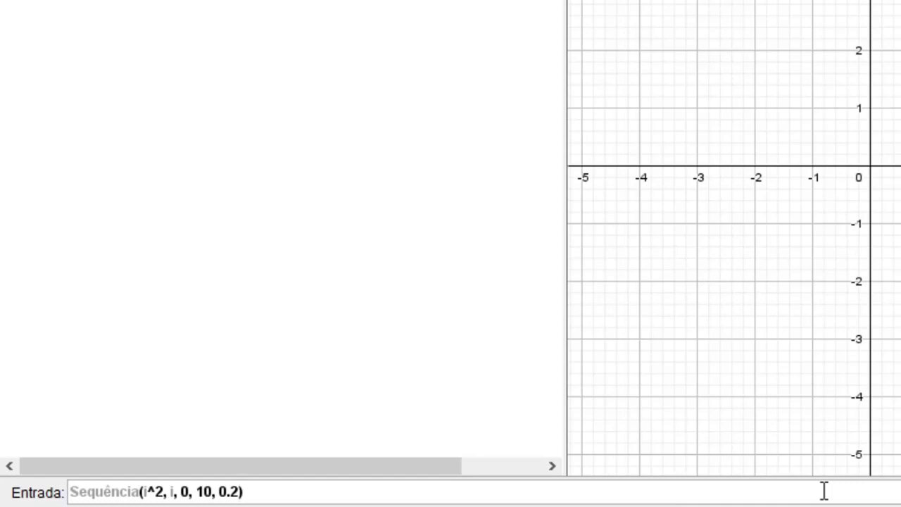
key(Return)
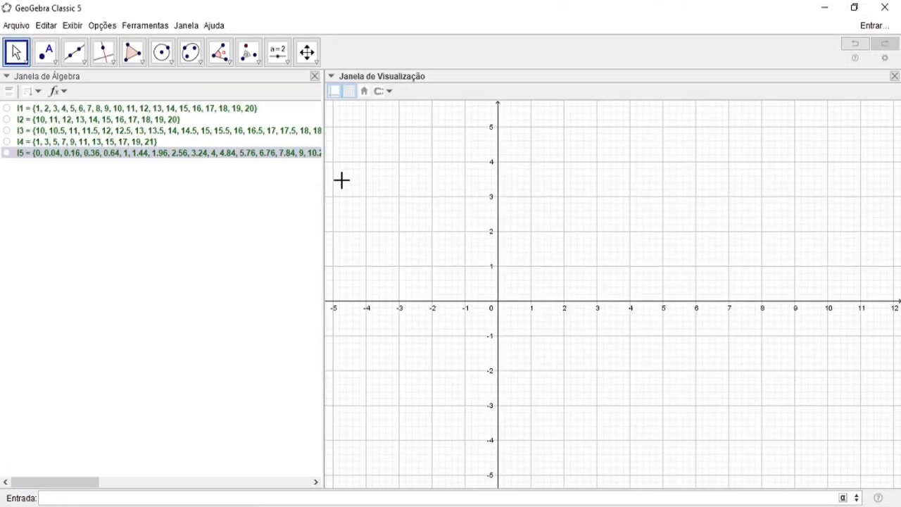
drag(323, 194, 716, 185)
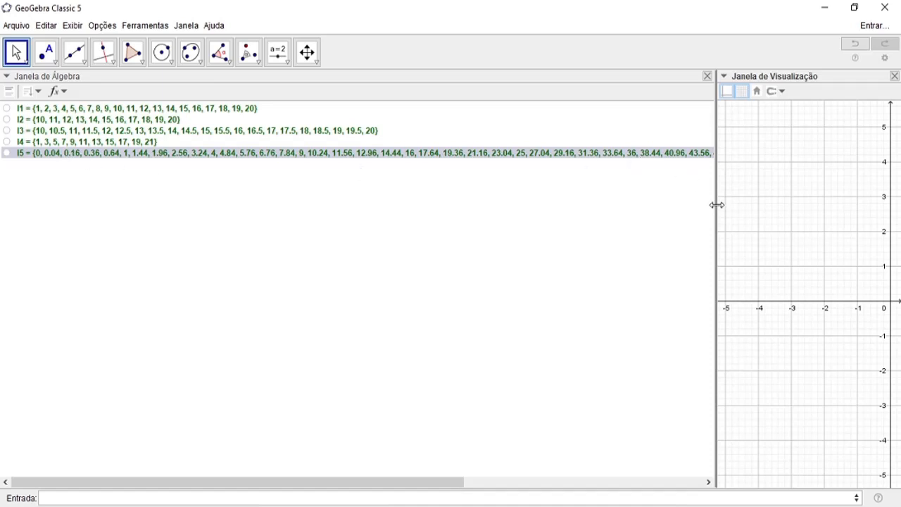
drag(717, 204, 253, 234)
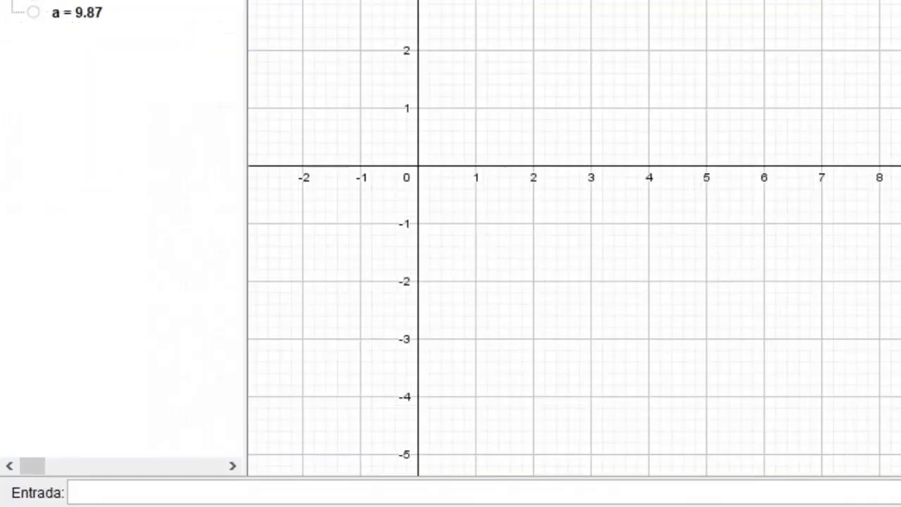
- Create a list of points along the y-axis whose final value is slider N, Sequência((0,i), i, 1, N, 1)
text(sequ)
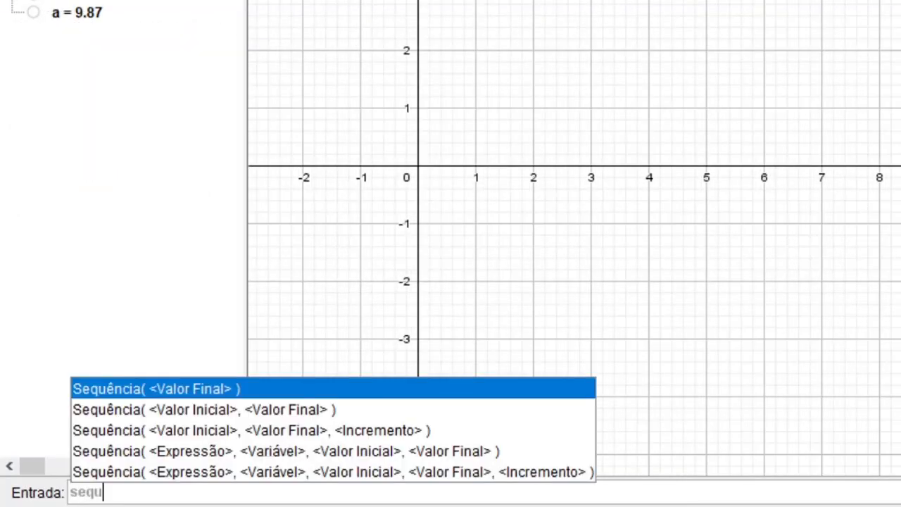
key(Down)
key(Down)
key(Down)
key(Down)
key(Return)
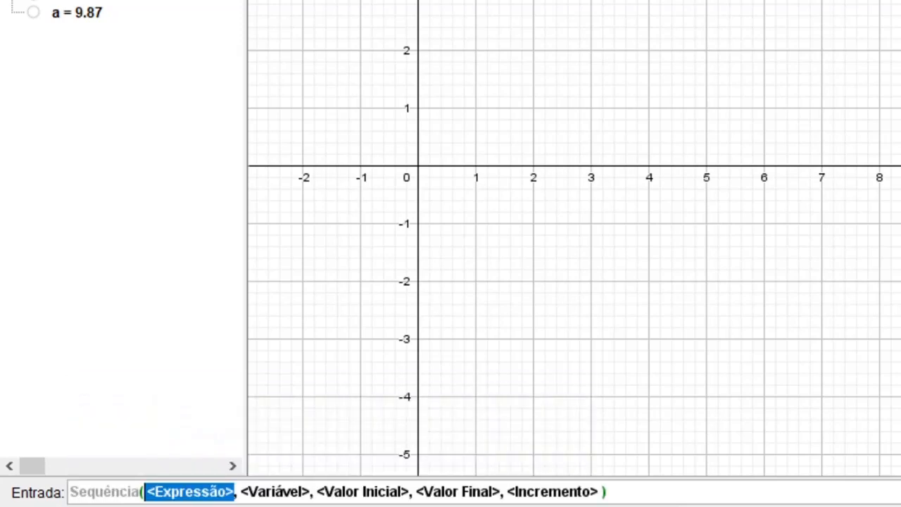
text(()
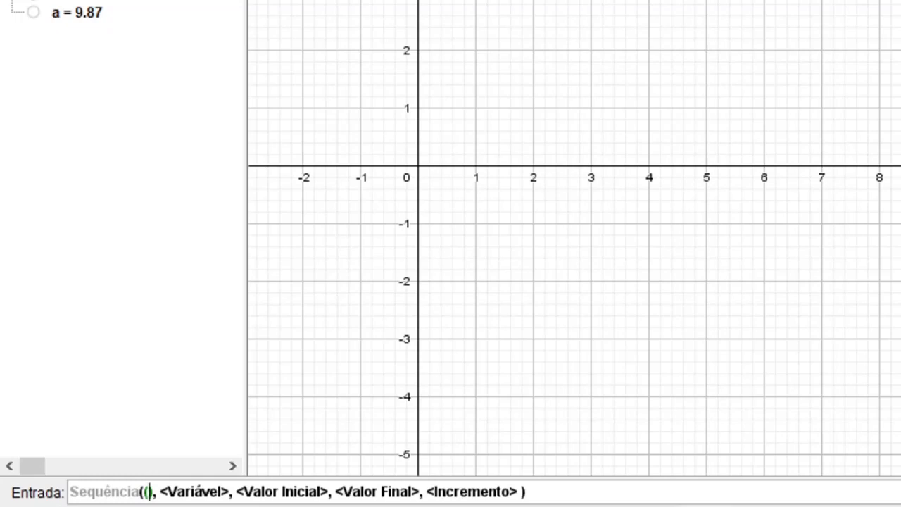
text(0,i)
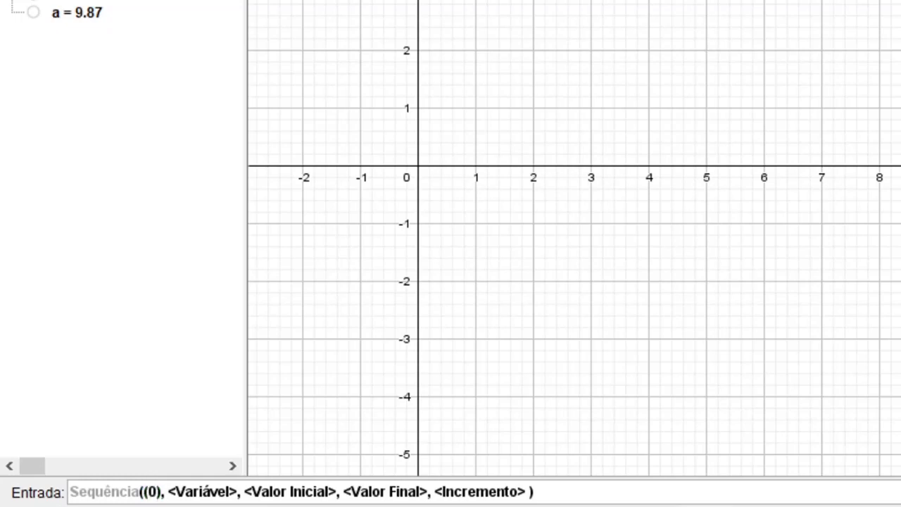
key(Right)
key(Tab)
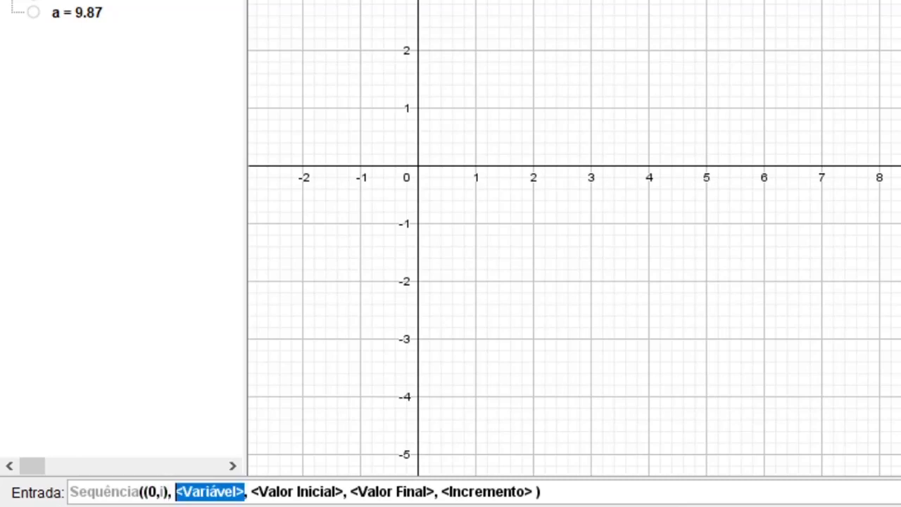
text(i)
key(Tab)
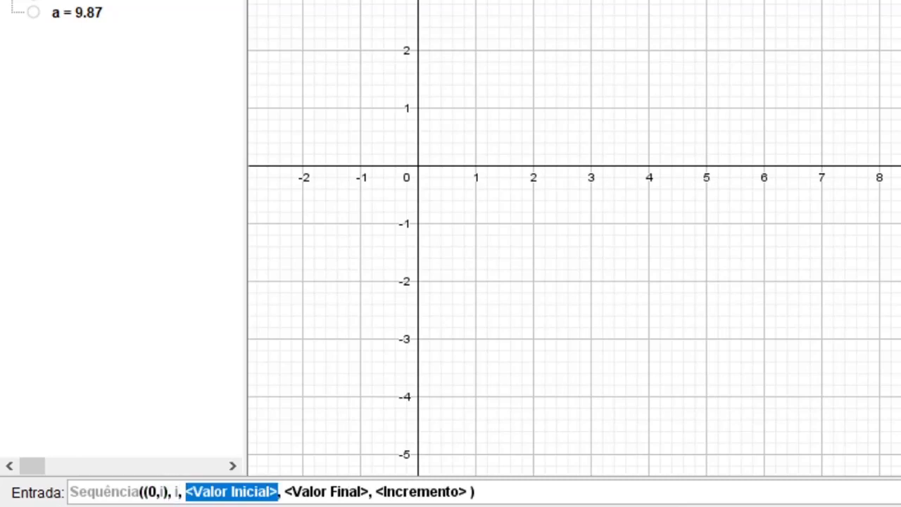
text(1)
key(Tab)
text(N)
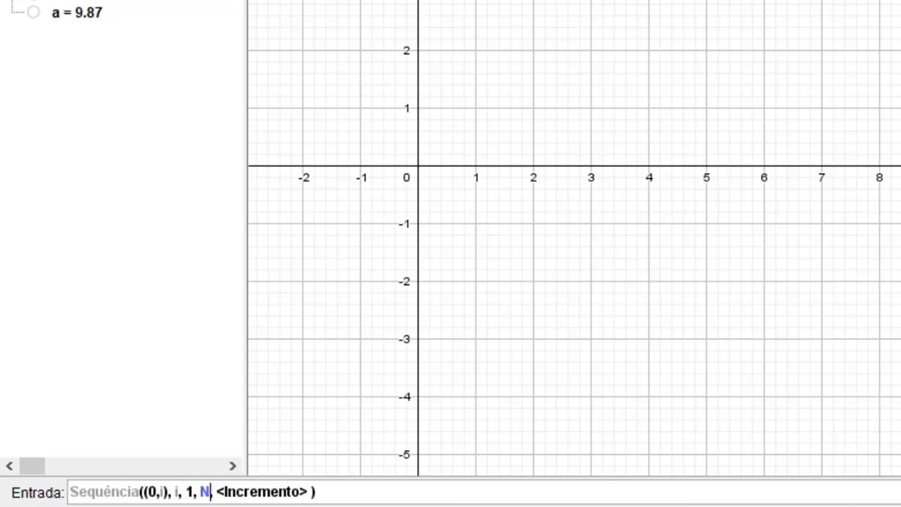
key(Tab)
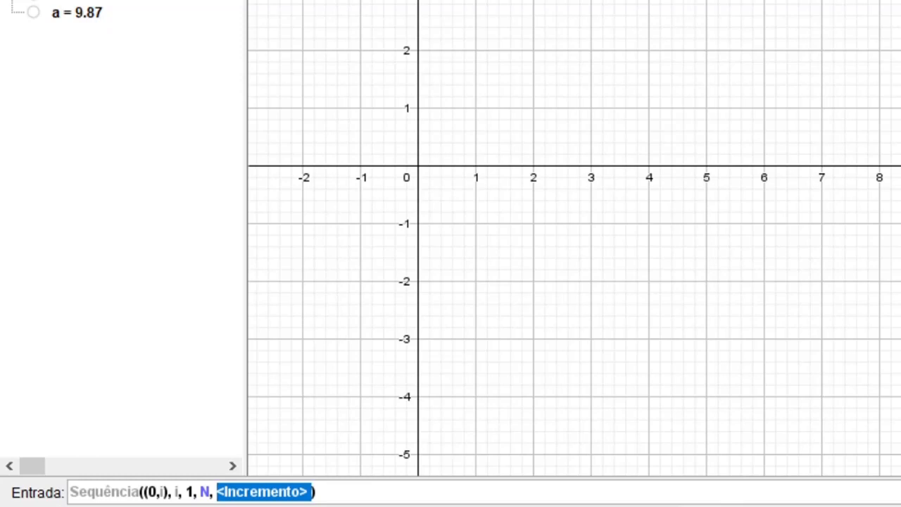
text(1)
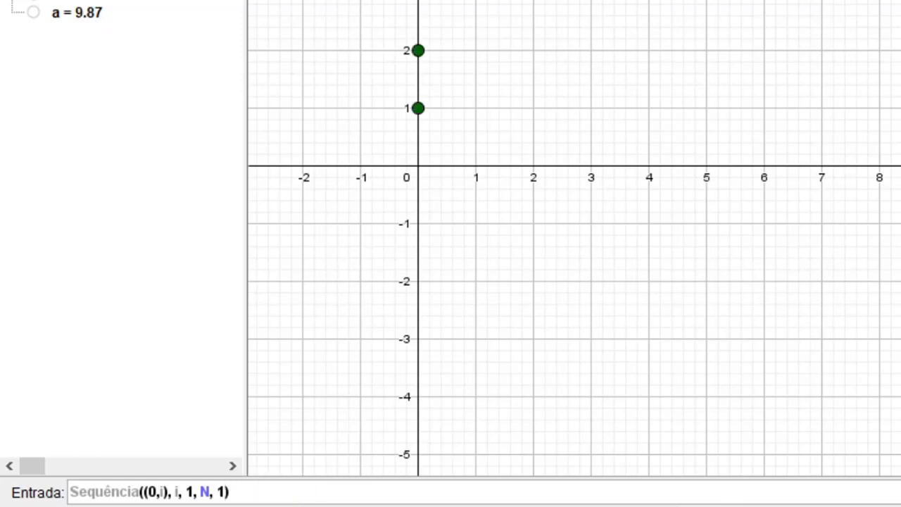
key(Return)
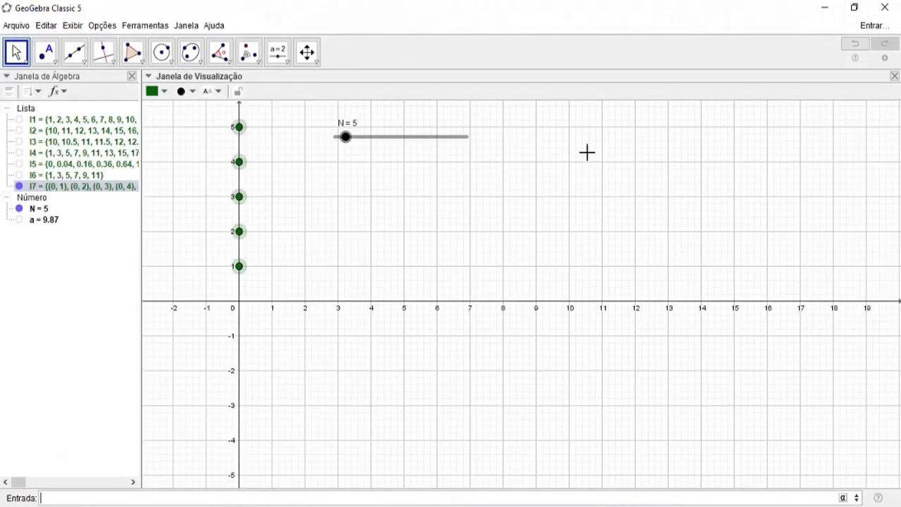
- Increase slider N to 8 and check the points of the list along the y-axis
drag(327, 196, 326, 279)
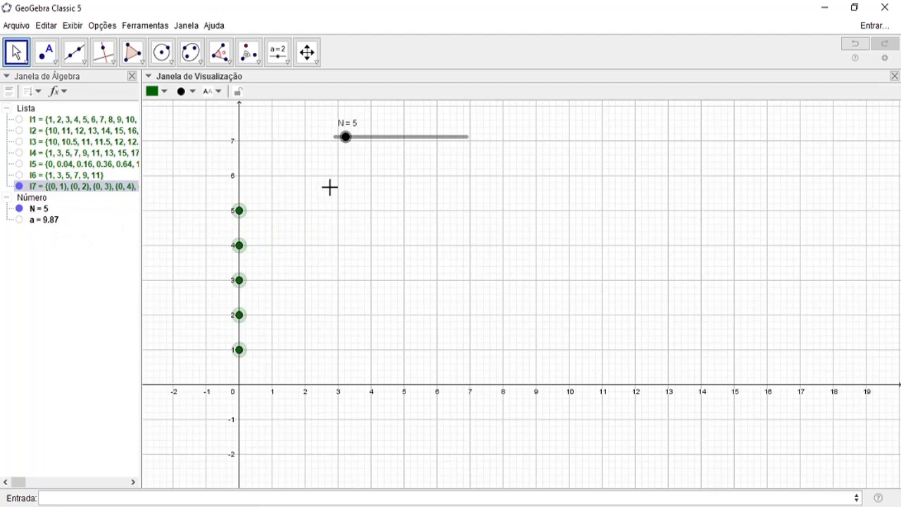
drag(346, 138, 350, 141)
drag(305, 191, 308, 264)
mouse_move(349, 146)
mouse_down()
mouse_move(363, 148)
mouse_move(345, 150)
mouse_move(354, 150)
mouse_up()
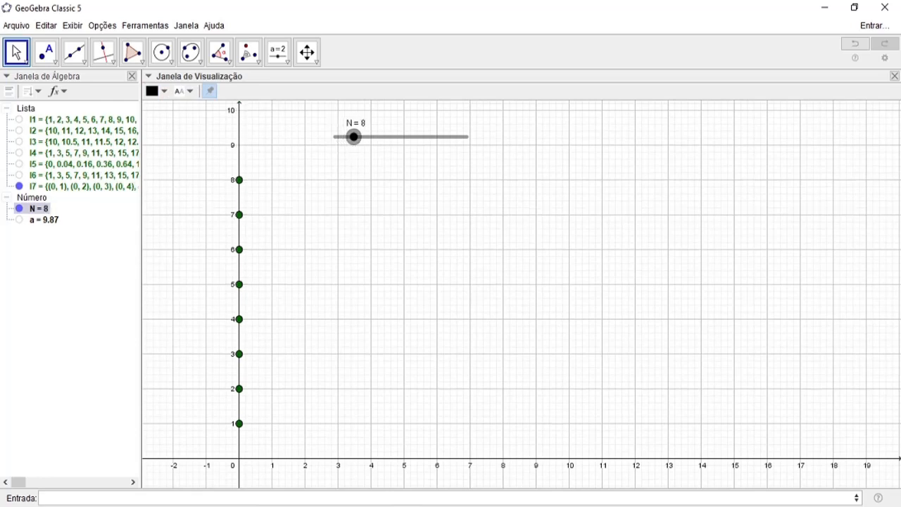
- Reuse the previous Sequência command with the point changed to (i,0), creating the x-axis point list Sequência((i,0), i, 1, N, 1)
click(338, 497)
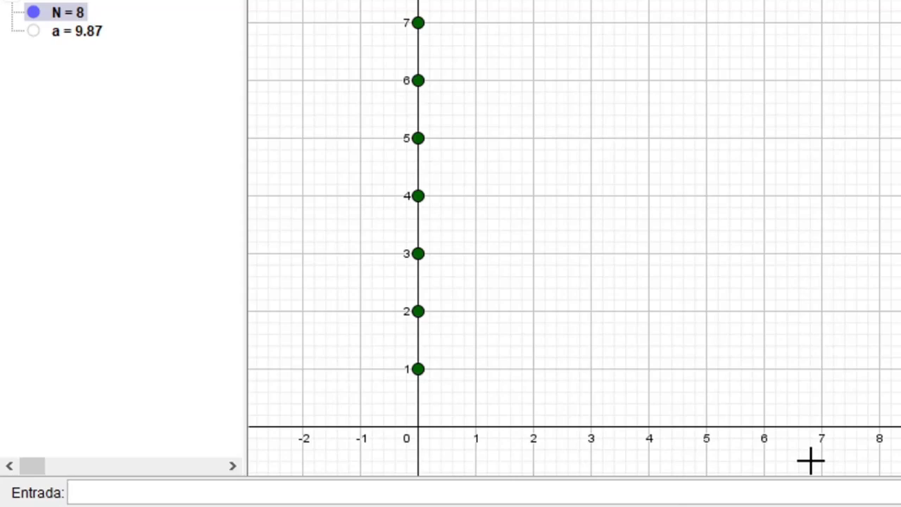
key(Up)
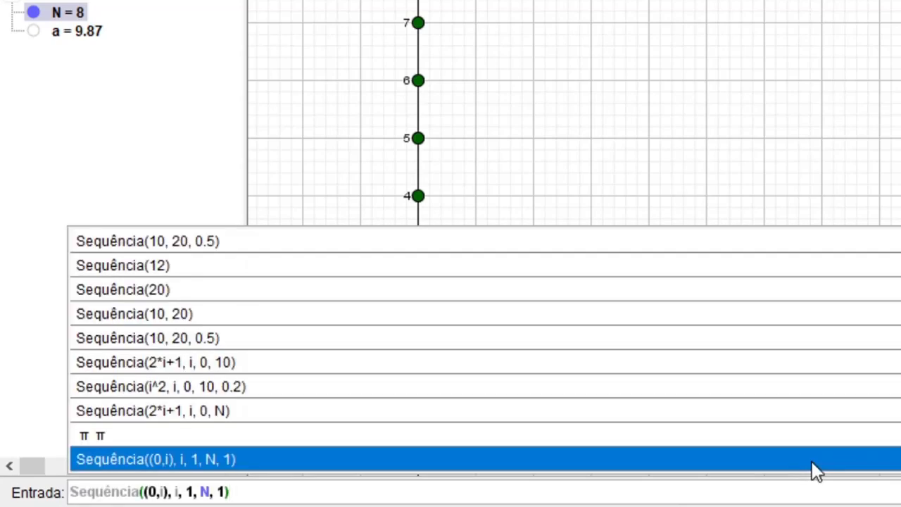
key(Left)
key(Left)
key(Left)
key(Left)
key(Left)
key(Left)
key(Left)
key(Left)
key(Left)
key(Left)
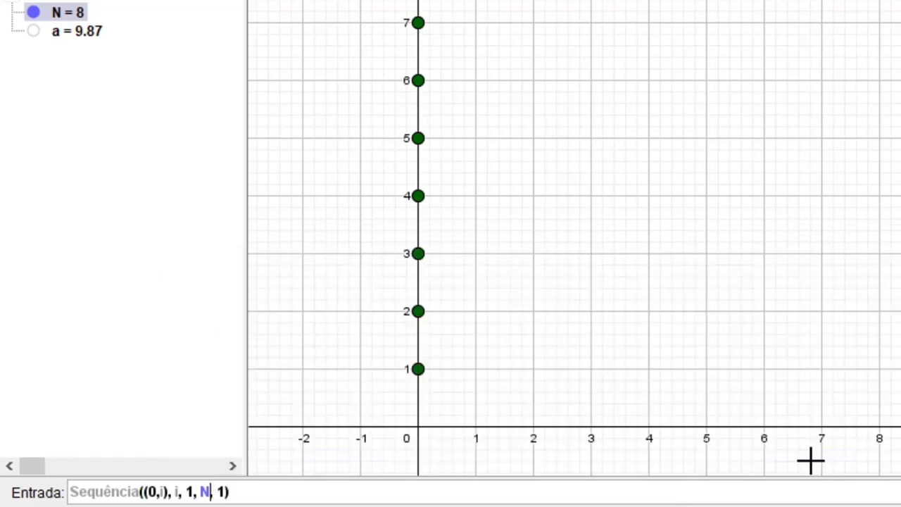
key(Left)
key(Left)
key(Left)
key(Left)
key(Left)
key(Left)
key(Left)
text(i,0)
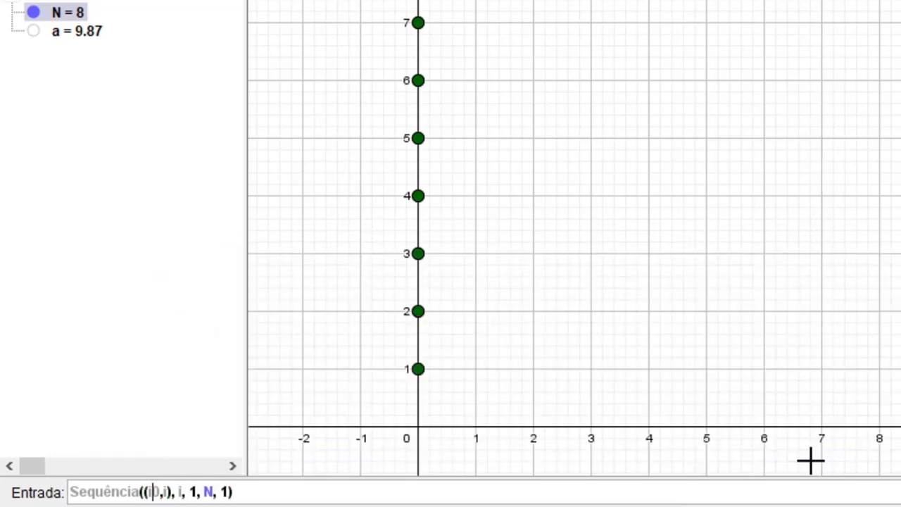
key(Delete)
key(Delete)
key(Delete)
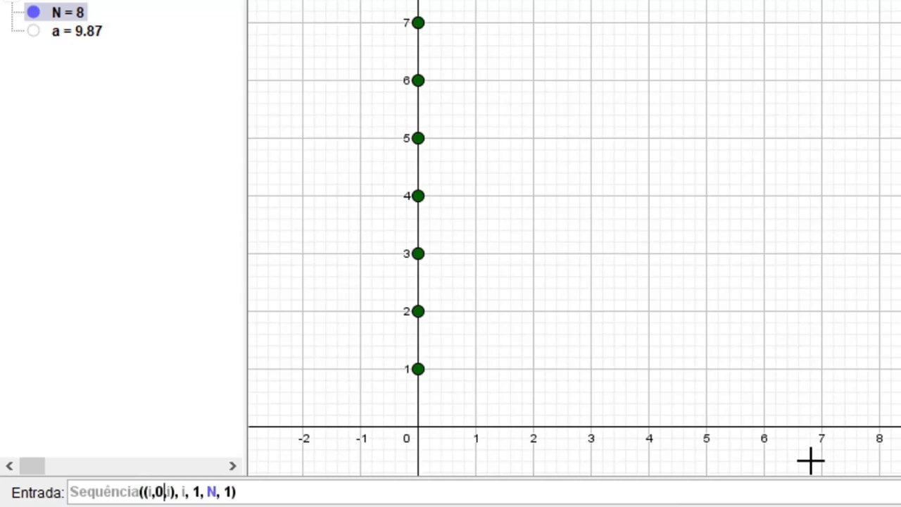
key(Delete)
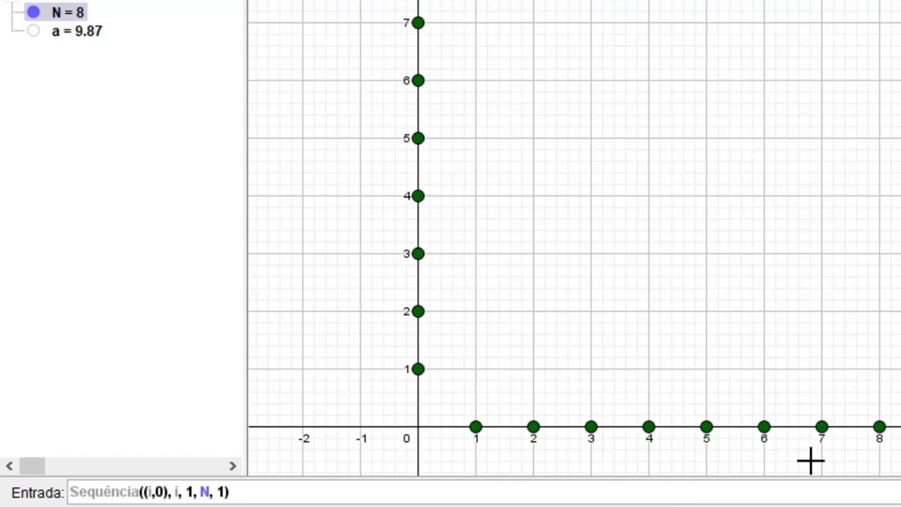
key(Return)
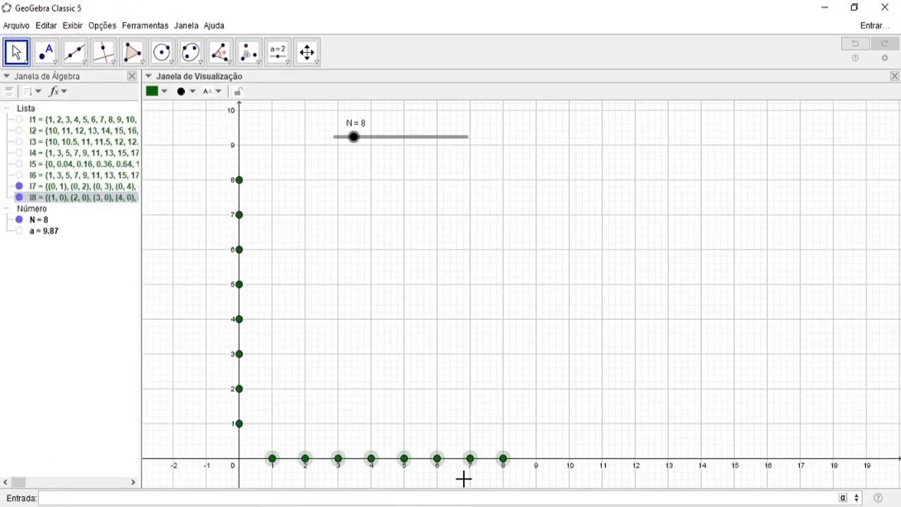
- Hide the point lists l7 and l8 in the graphics view
drag(365, 365, 354, 313)
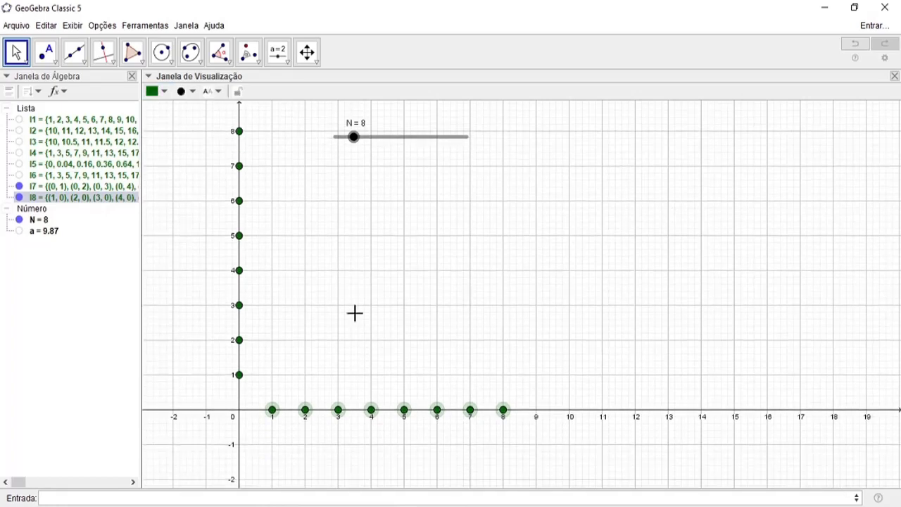
click(19, 185)
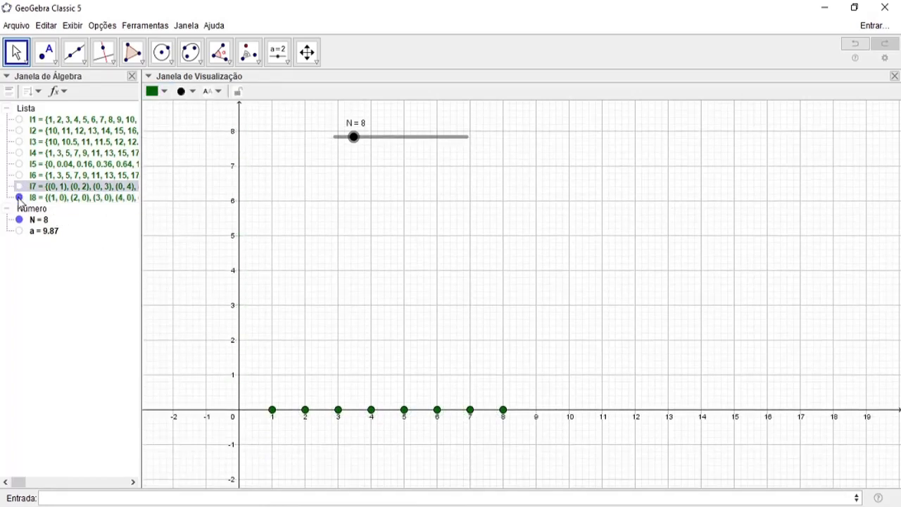
click(19, 197)
click(52, 123)
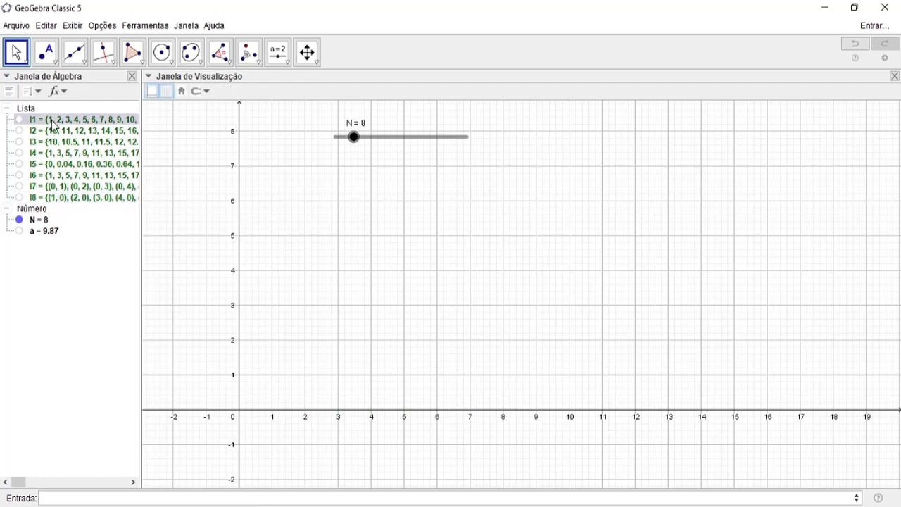
- Delete all the lists from l1 to l8, keeping the numbers N and a
shift+click(105, 199)
key(Delete)
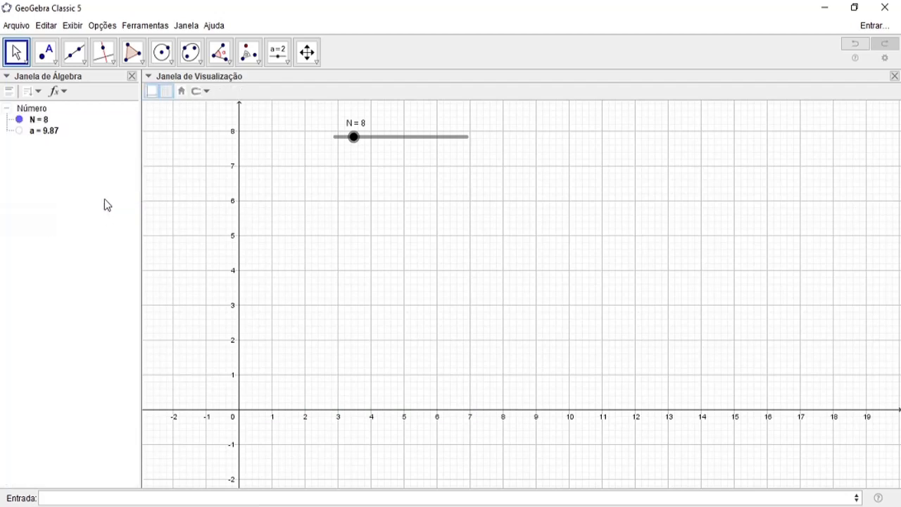
- Create a list of power functions whose final exponent is slider N, using the five-argument syntax Sequência(x^i, i, 1, N, 1)
click(309, 497)
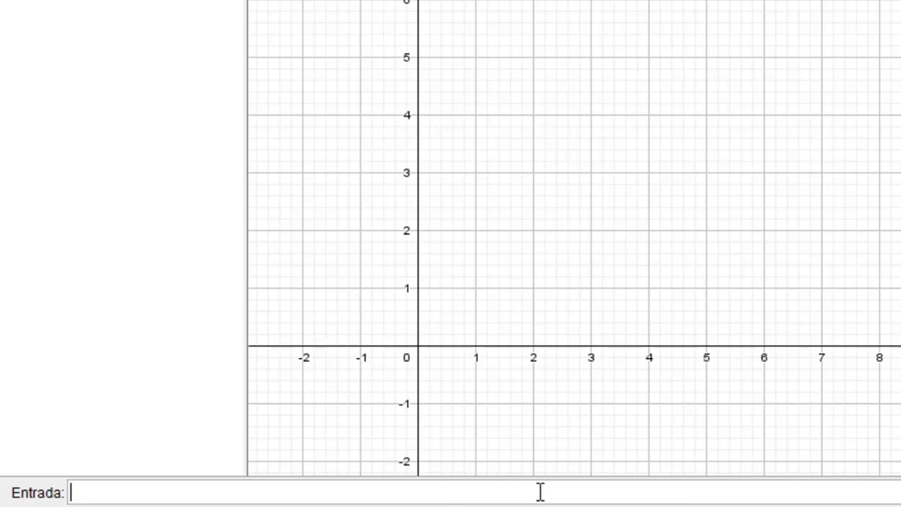
text(seque)
key(Down)
key(Down)
key(Down)
key(Down)
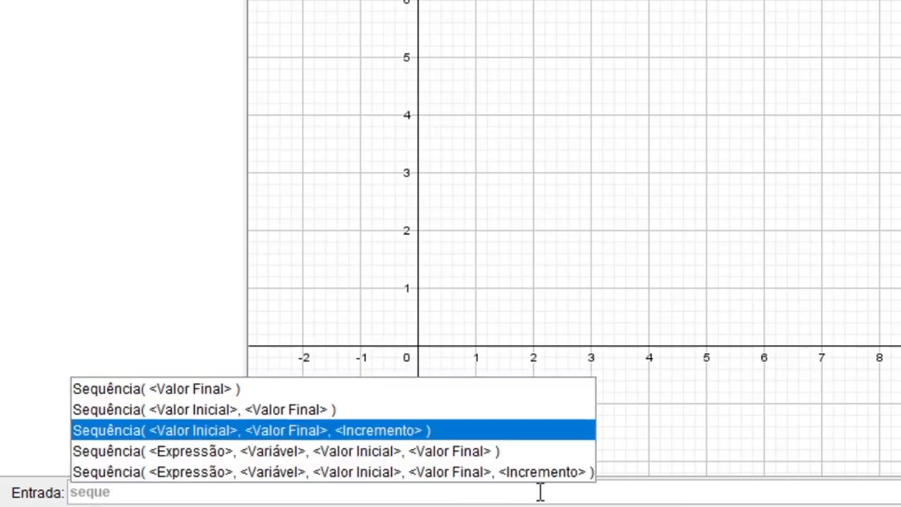
key(Return)
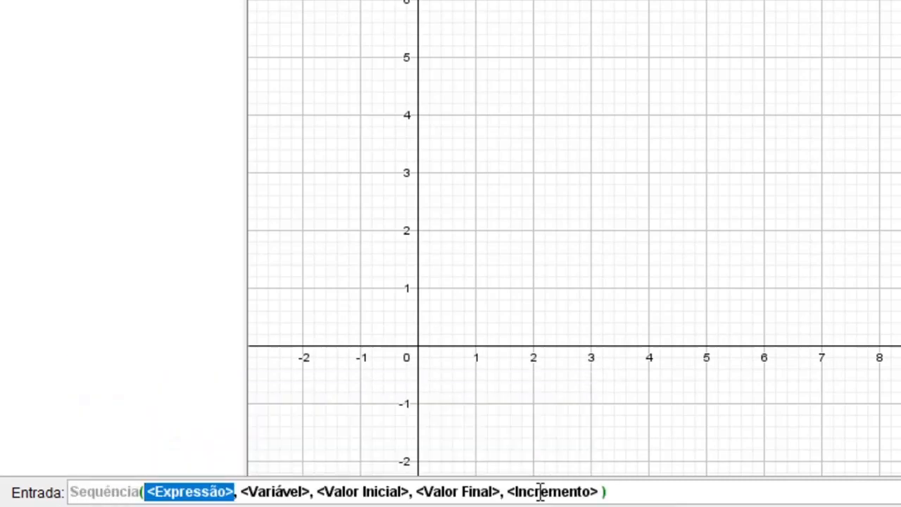
text(x^i)
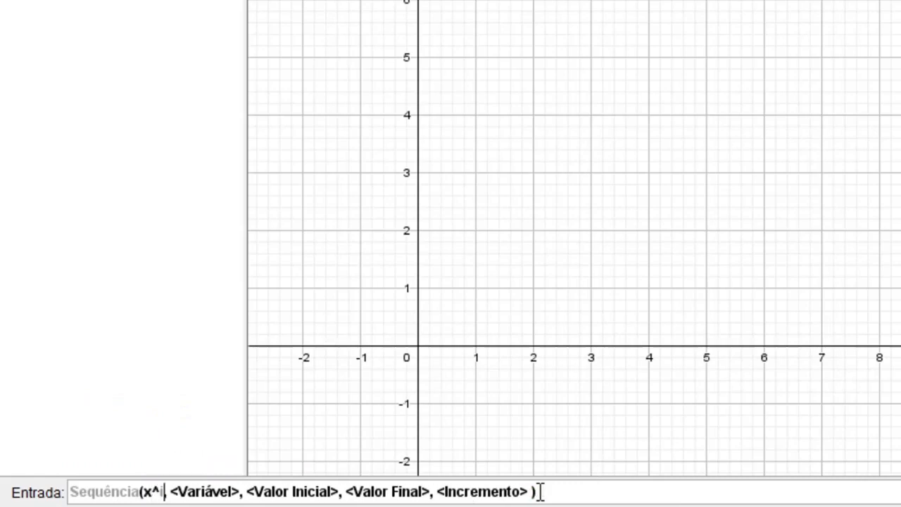
key(Tab)
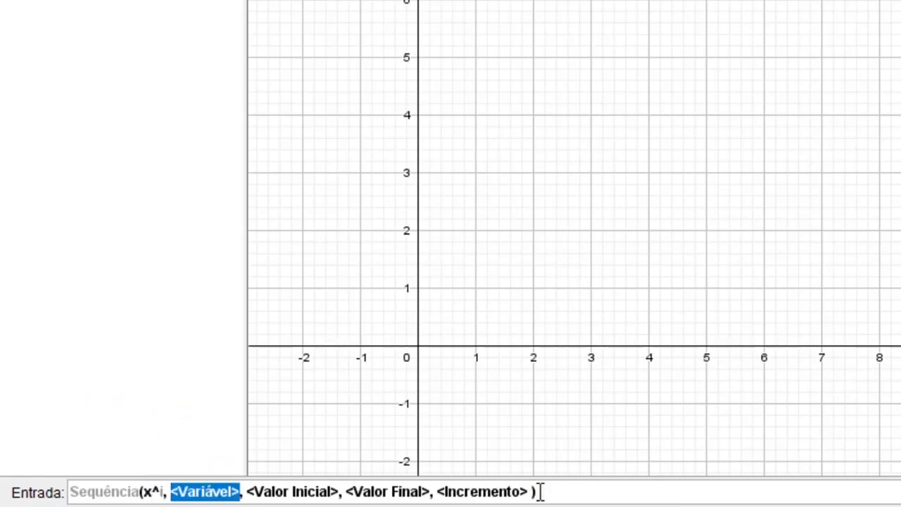
text(i)
key(Tab)
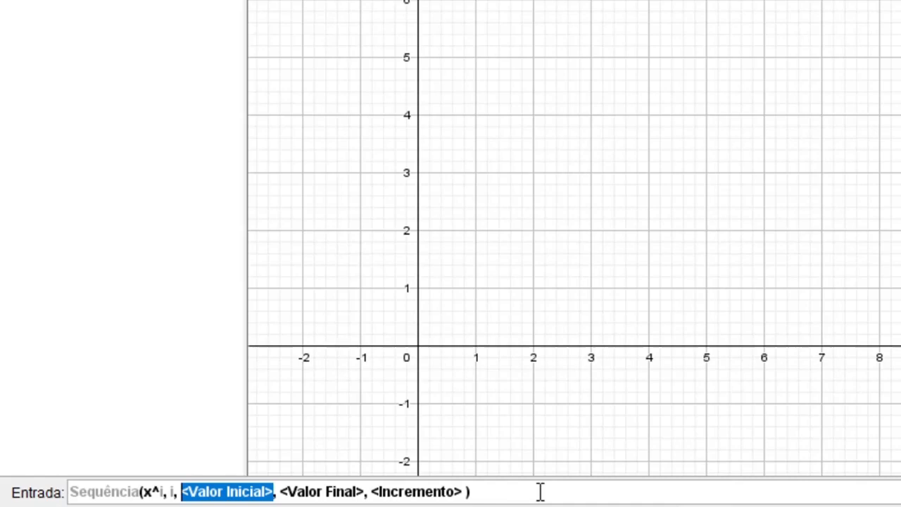
text(1)
key(Tab)
text(N)
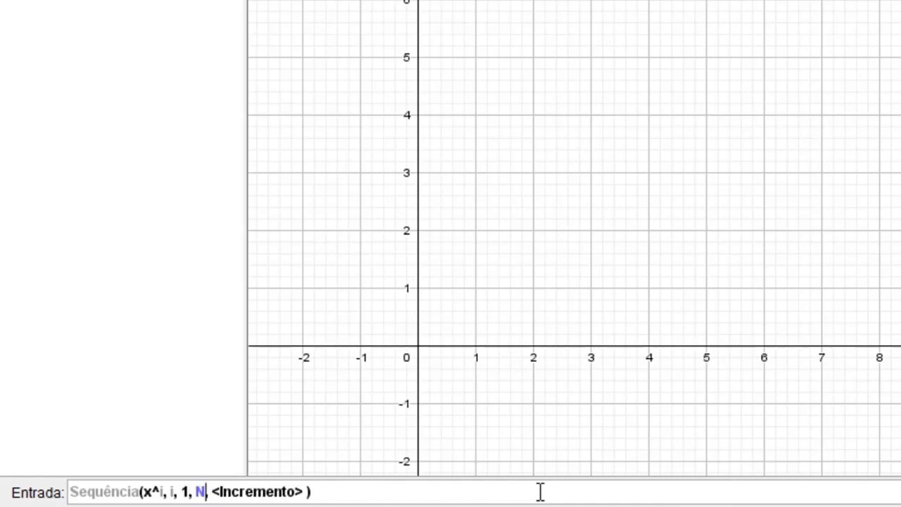
key(Tab)
text(1)
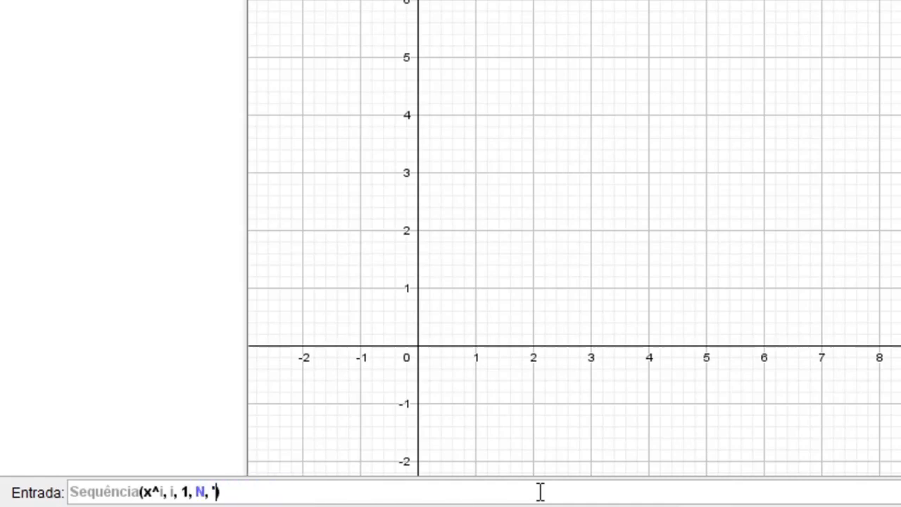
key(Return)
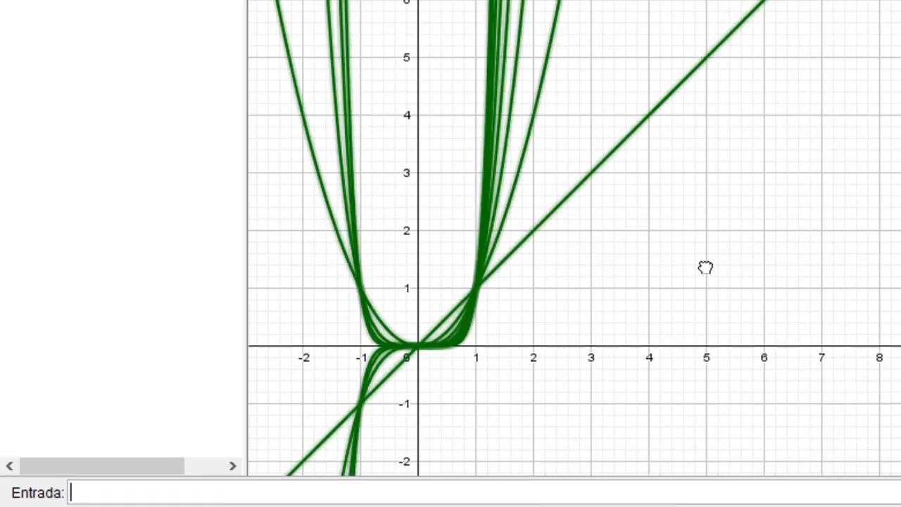
- Reduce slider N to 2 and to 1, checking which power functions of the list are plotted each time
drag(704, 266, 815, 275)
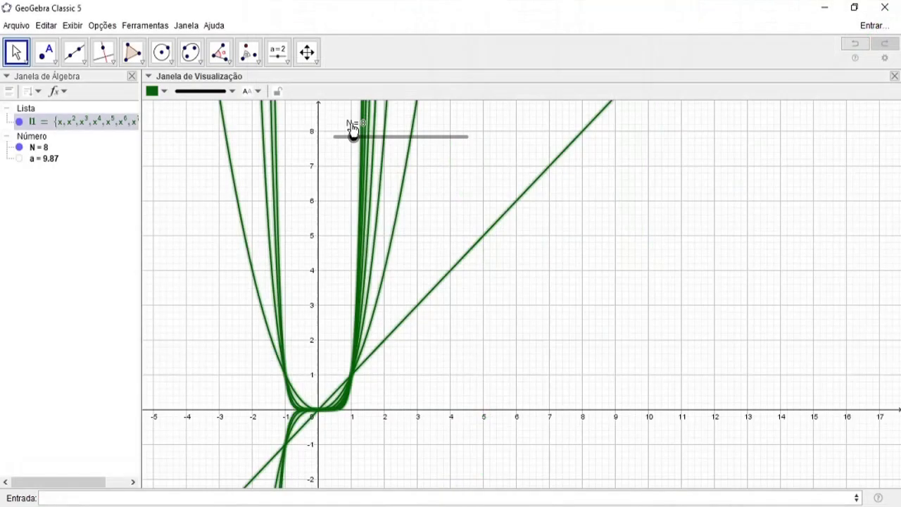
drag(355, 140, 338, 144)
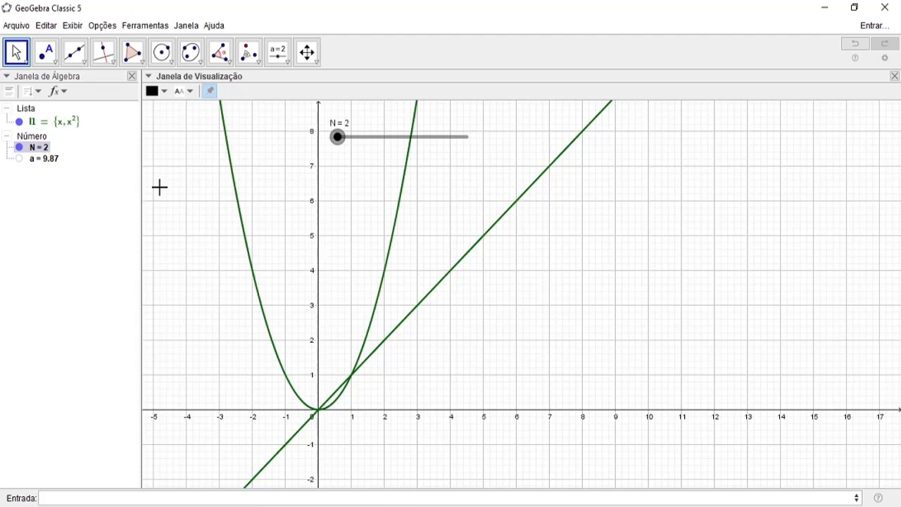
mouse_move(338, 140)
mouse_down()
mouse_move(460, 145)
mouse_move(333, 146)
mouse_up()
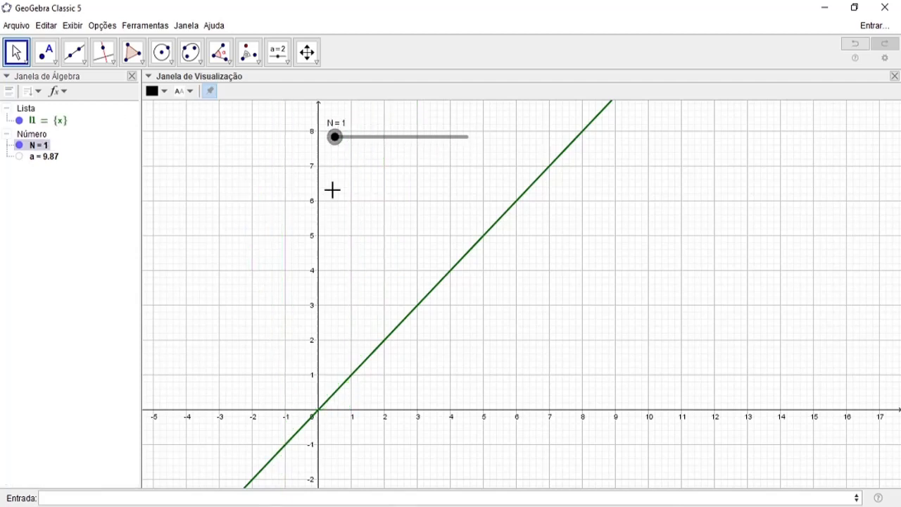